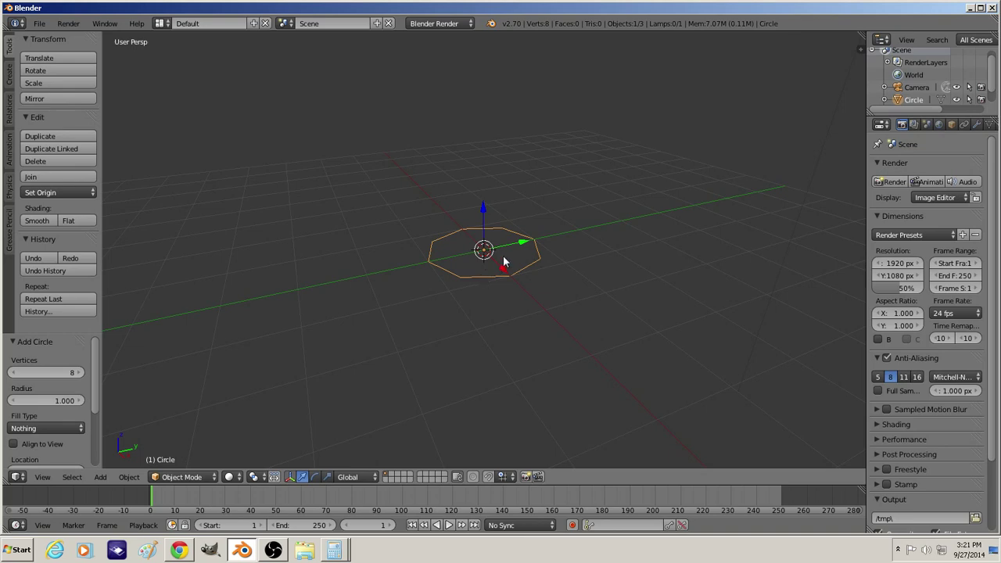
In Edit Mode, duplicate the whole octagonal circle in place and scale the copy up slightly to form an outer ring
{"action": "scroll", "coordinate": [509, 287], "scroll_direction": "up", "scroll_amount": 3}
{"action": "key", "text": "Tab"}
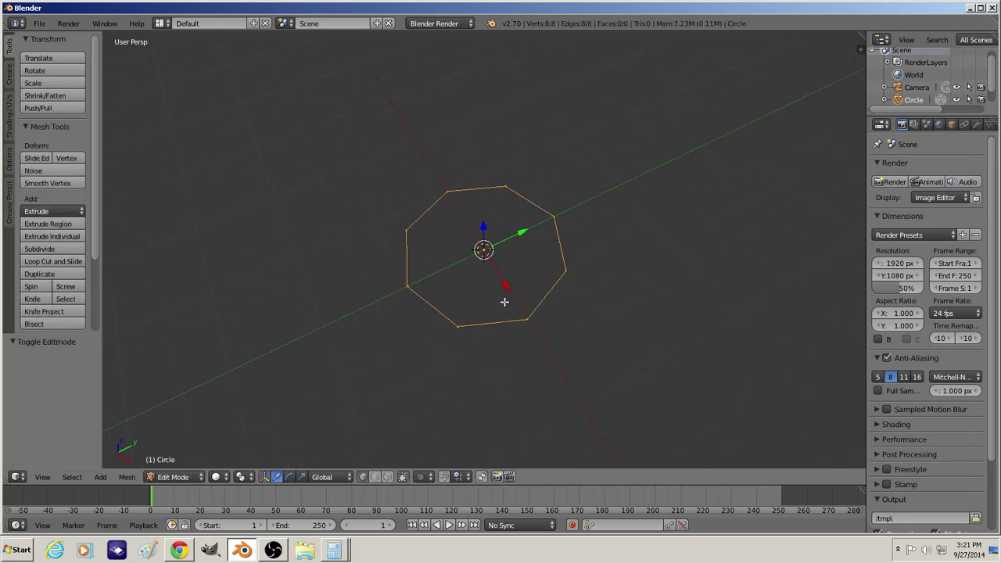
{"action": "key", "text": "a"}
{"action": "key", "text": "a"}
{"action": "key", "text": "e"}
{"action": "right_click", "coordinate": [524, 302]}
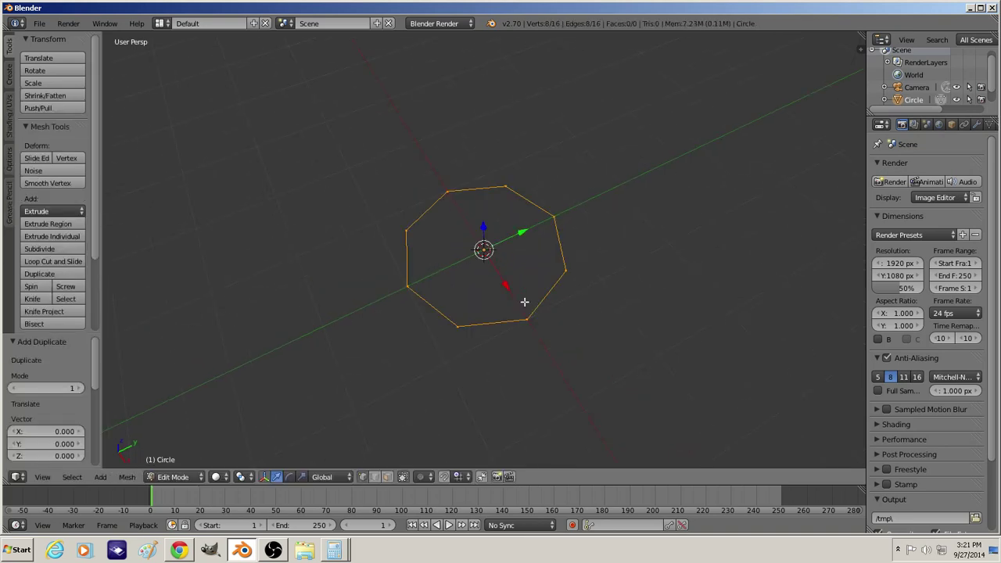
{"action": "key", "text": "s"}
{"action": "left_click", "coordinate": [532, 310]}
{"action": "key", "text": "a"}
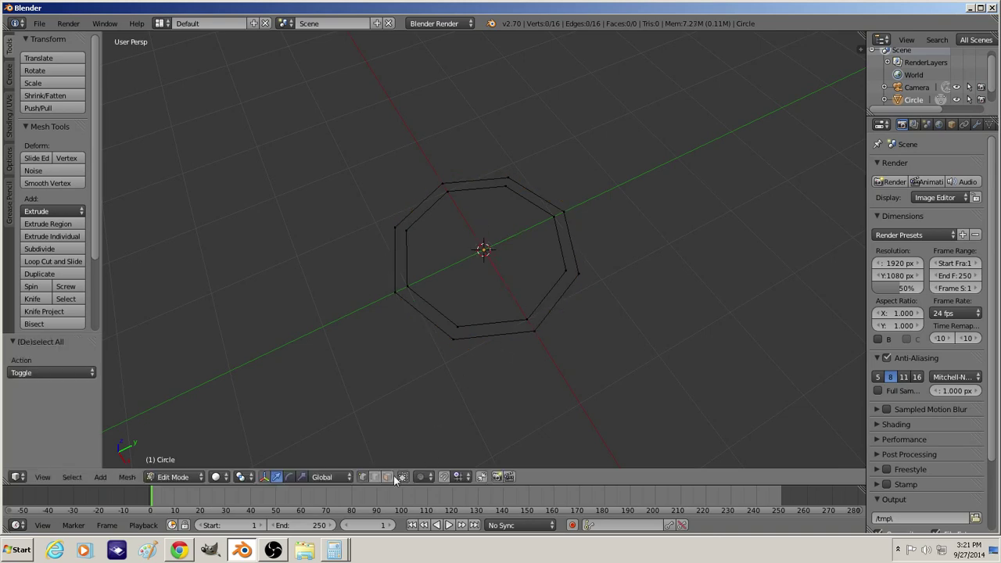
Fill four adjacent faces between the inner and outer octagons, from the front edge pair around the +Y side
{"action": "key", "text": "f"}
{"action": "right_click", "coordinate": [552, 303]}
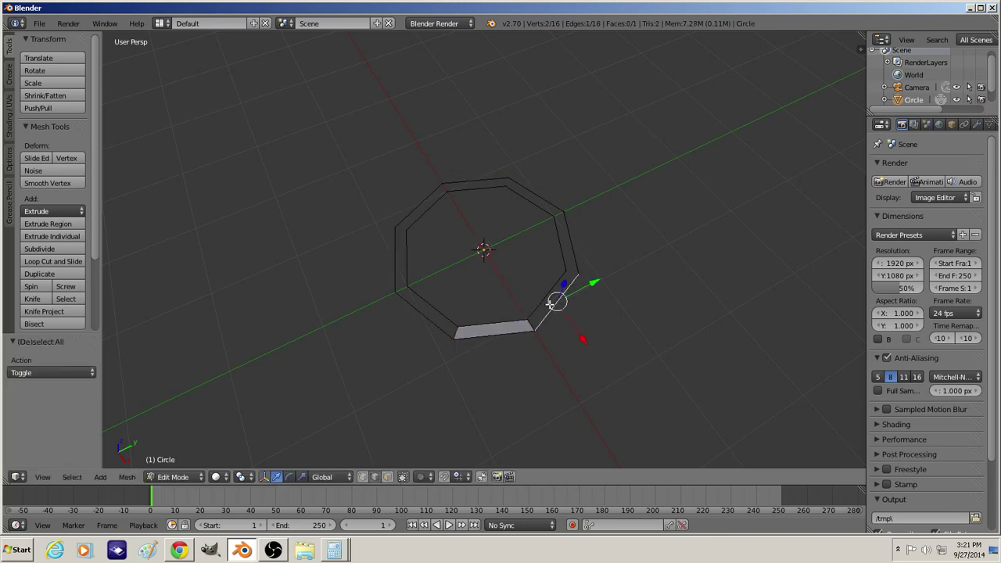
{"action": "key", "text": "f"}
{"action": "key", "text": "a"}
{"action": "right_click", "coordinate": [577, 236]}
{"action": "right_click", "coordinate": [560, 237], "text": "shift"}
{"action": "key", "text": "f"}
{"action": "key", "text": "a"}
{"action": "right_click", "coordinate": [543, 204]}
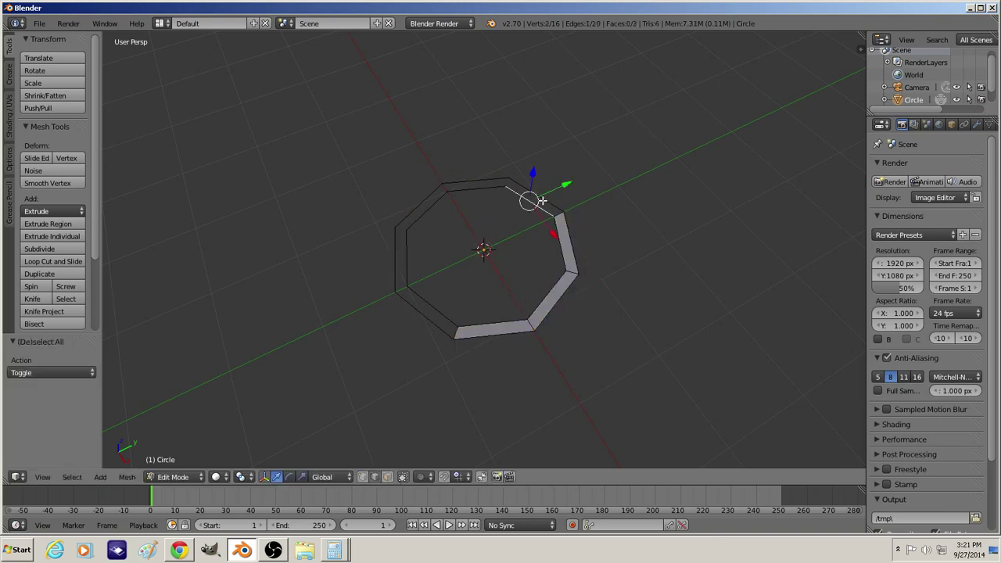
{"action": "right_click", "coordinate": [538, 196], "text": "shift"}
{"action": "key", "text": "f"}
{"action": "key", "text": "a"}
Fill the four remaining gaps between the inner and outer octagons with faces to close the ring
{"action": "key", "text": "f"}
{"action": "key", "text": "a"}
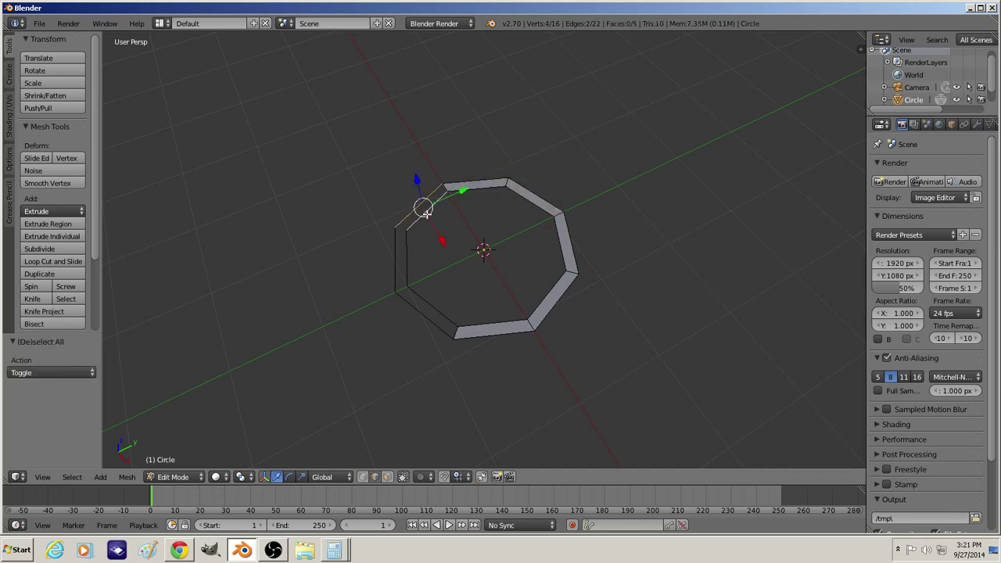
{"action": "key", "text": "f"}
{"action": "key", "text": "a"}
{"action": "right_click", "coordinate": [404, 252]}
{"action": "right_click", "coordinate": [394, 254], "text": "shift"}
{"action": "key", "text": "f"}
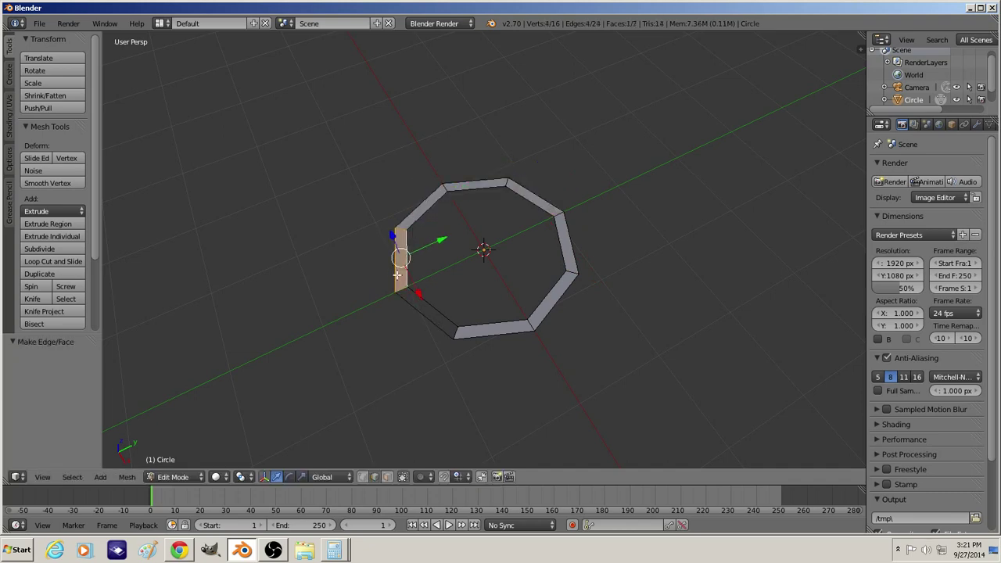
{"action": "key", "text": "a"}
{"action": "right_click", "coordinate": [423, 314]}
{"action": "right_click", "coordinate": [434, 309], "text": "shift"}
{"action": "key", "text": "f"}
{"action": "key", "text": "a"}
Extrude the entire ring of faces upward and scale the extruded ring to about 1.19
{"action": "key", "text": "a"}
{"action": "key", "text": "e"}
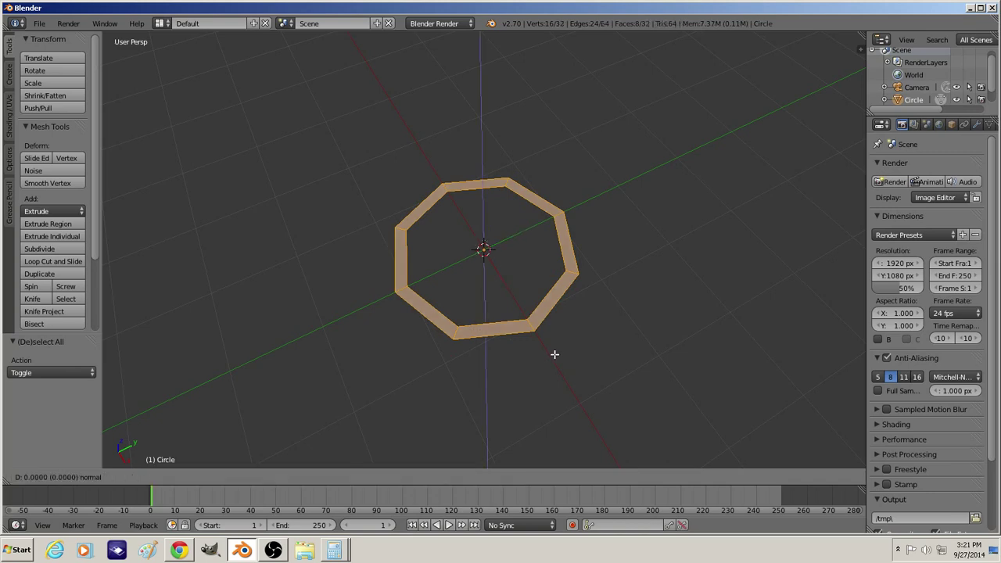
{"action": "left_click", "coordinate": [562, 325]}
{"action": "key", "text": "s"}
{"action": "left_click", "coordinate": [610, 328]}
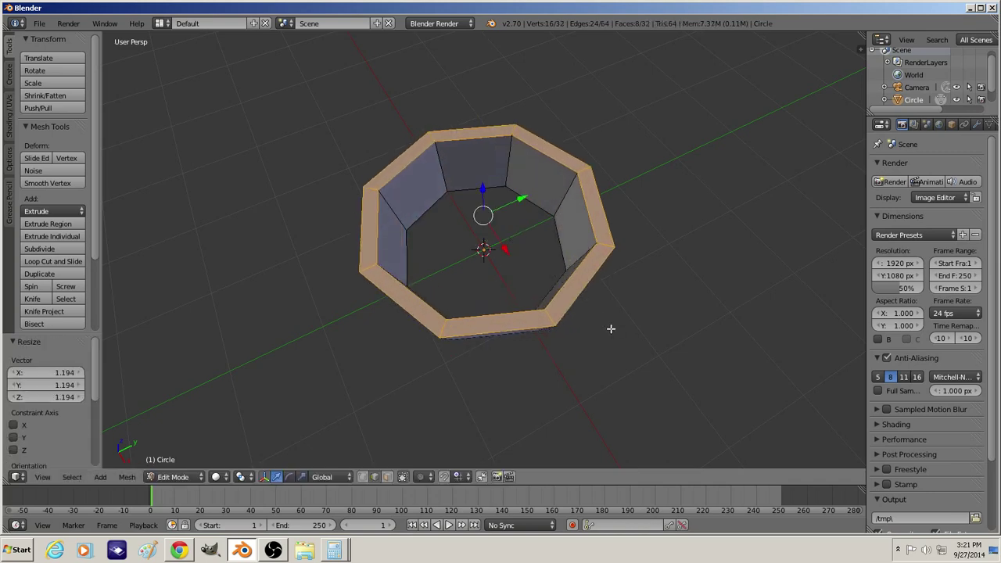
Extrude the rim upward twice, the second time by about 0.54, scale the top ring inward, and return to Object Mode
{"action": "key", "text": "e"}
{"action": "left_click", "coordinate": [587, 237]}
{"action": "scroll", "coordinate": [583, 300], "scroll_direction": "down", "scroll_amount": 4}
{"action": "middle_click_drag", "start_coordinate": [564, 239], "coordinate": [537, 216]}
{"action": "key", "text": "e"}
{"action": "left_click", "coordinate": [560, 246]}
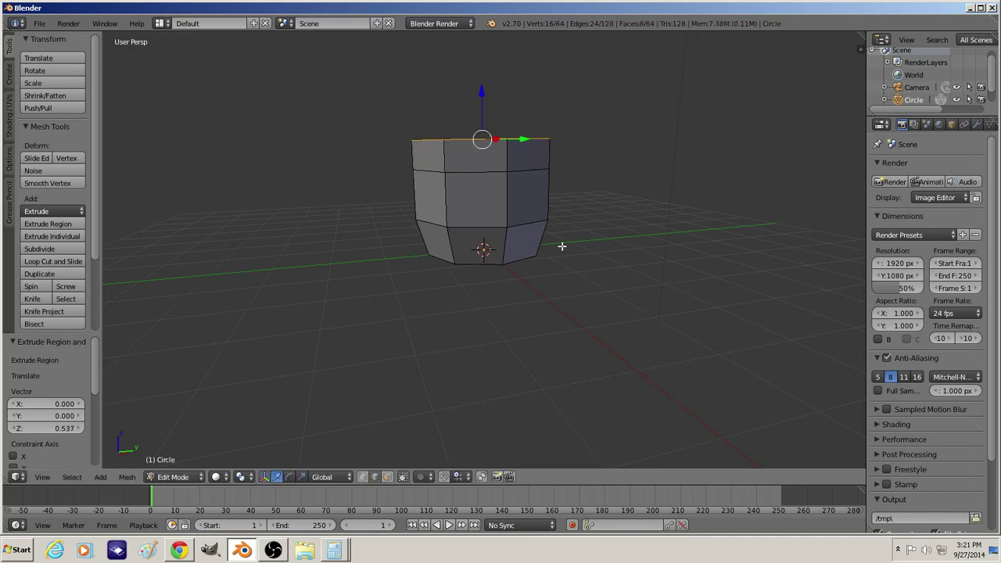
{"action": "key", "text": "s"}
{"action": "left_click", "coordinate": [594, 239]}
{"action": "key", "text": "Tab"}
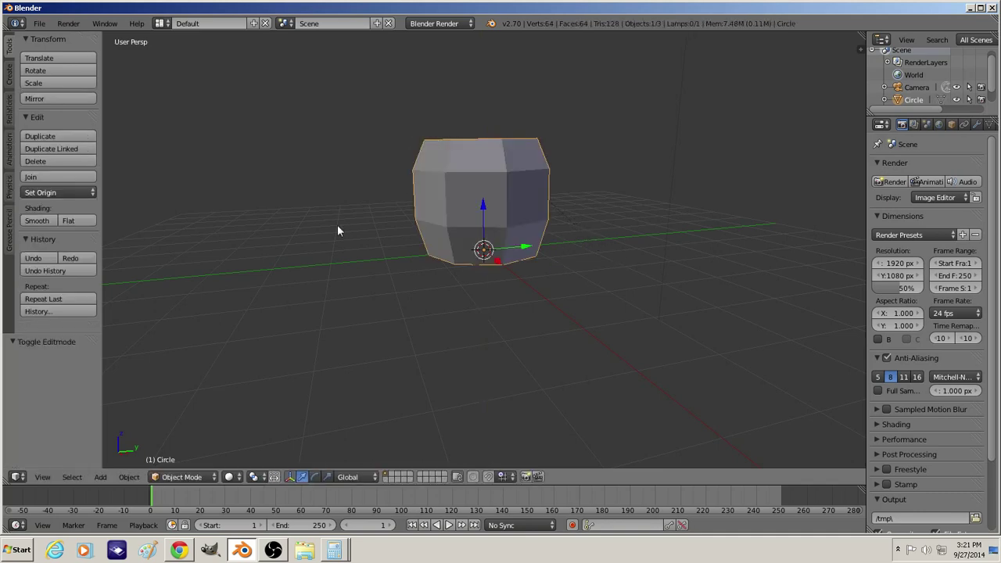
In Edit Mode with face selection, select two adjacent faces of the pot's middle band and snap the 3D cursor to them
{"action": "middle_click_drag", "start_coordinate": [337, 226], "coordinate": [599, 284]}
{"action": "key", "text": "Tab"}
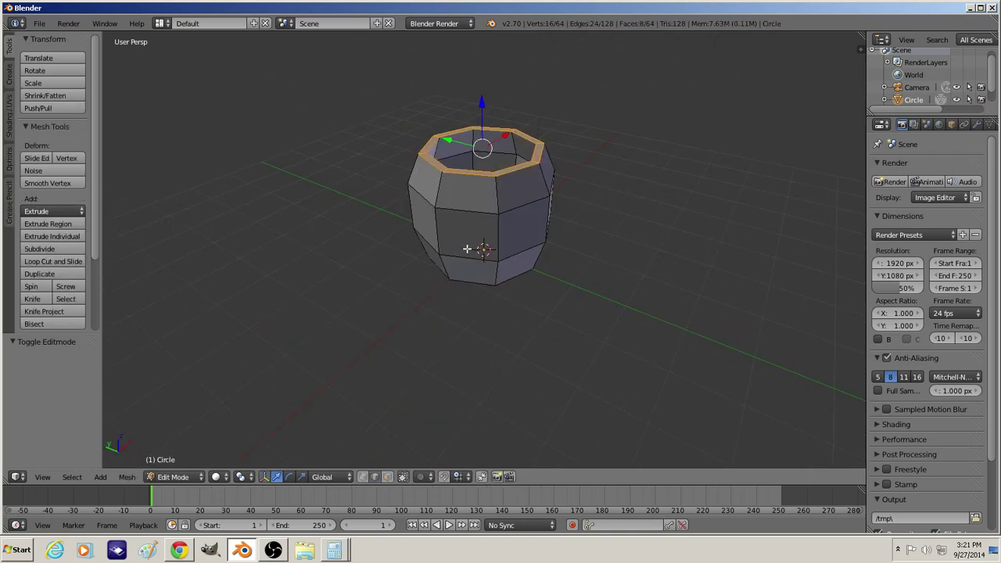
{"action": "right_click", "coordinate": [465, 248]}
{"action": "left_click", "coordinate": [387, 477]}
{"action": "right_click", "coordinate": [477, 247]}
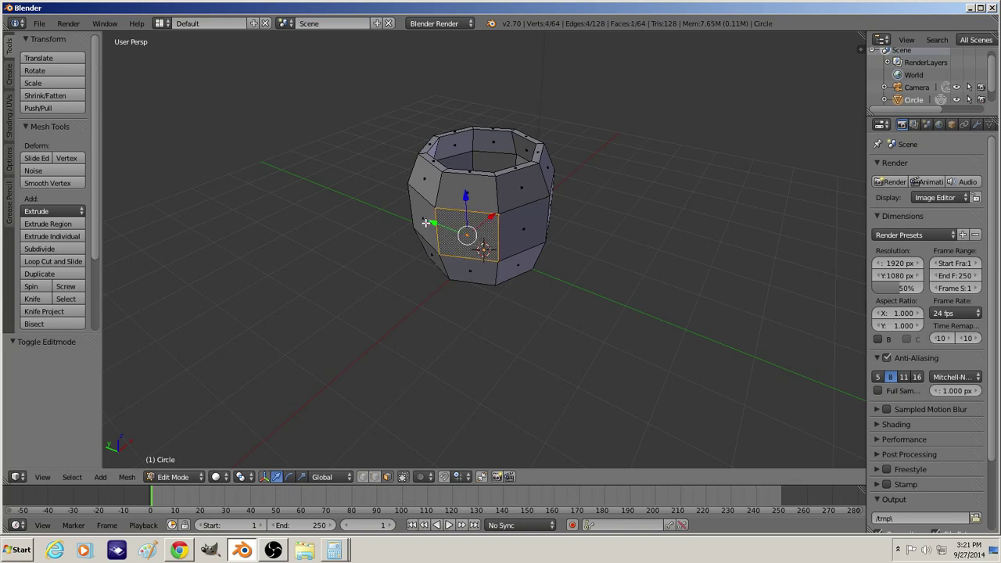
{"action": "right_click", "coordinate": [426, 222], "text": "shift"}
{"action": "key", "text": "shift+s"}
{"action": "left_click", "coordinate": [469, 291]}
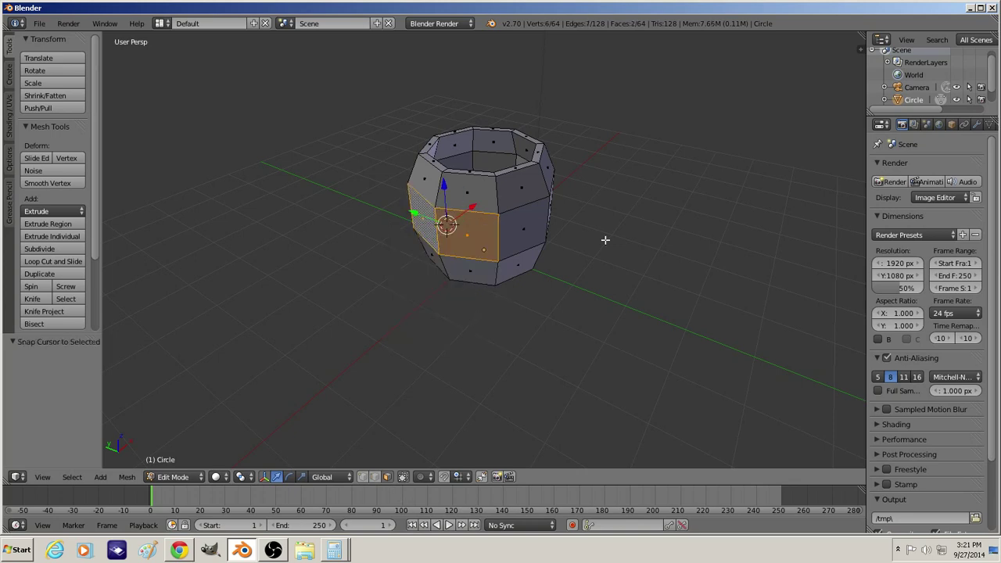
Flatten the two selected faces by scaling them to 0 along X, and move them about -0.23 along X
{"action": "key", "text": "s"}
{"action": "key", "text": "x"}
{"action": "key", "text": "0"}
{"action": "key", "text": "Return"}
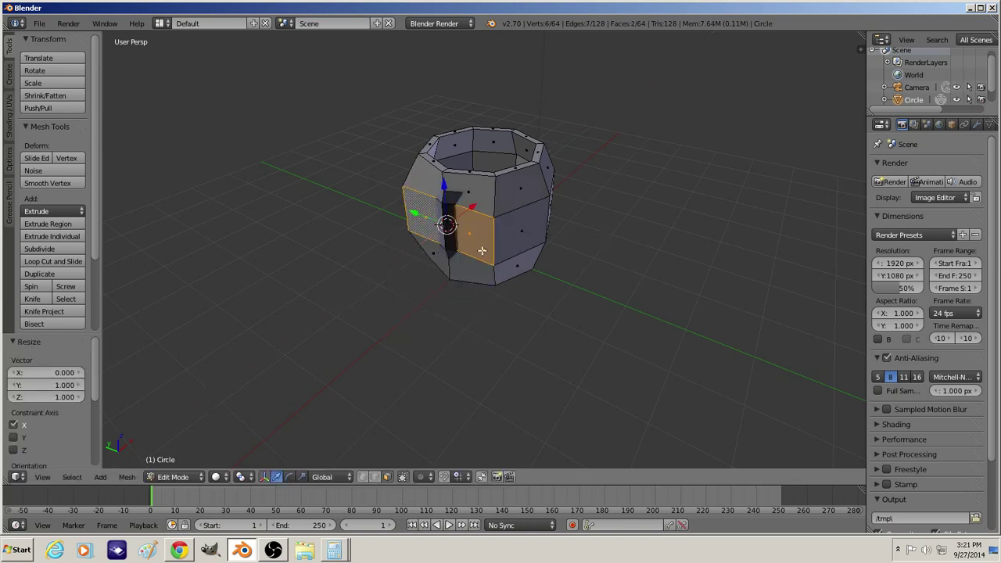
{"action": "key", "text": "g"}
{"action": "key", "text": "x"}
{"action": "left_click", "coordinate": [473, 257]}
{"action": "key", "text": "s"}
{"action": "key", "text": "x"}
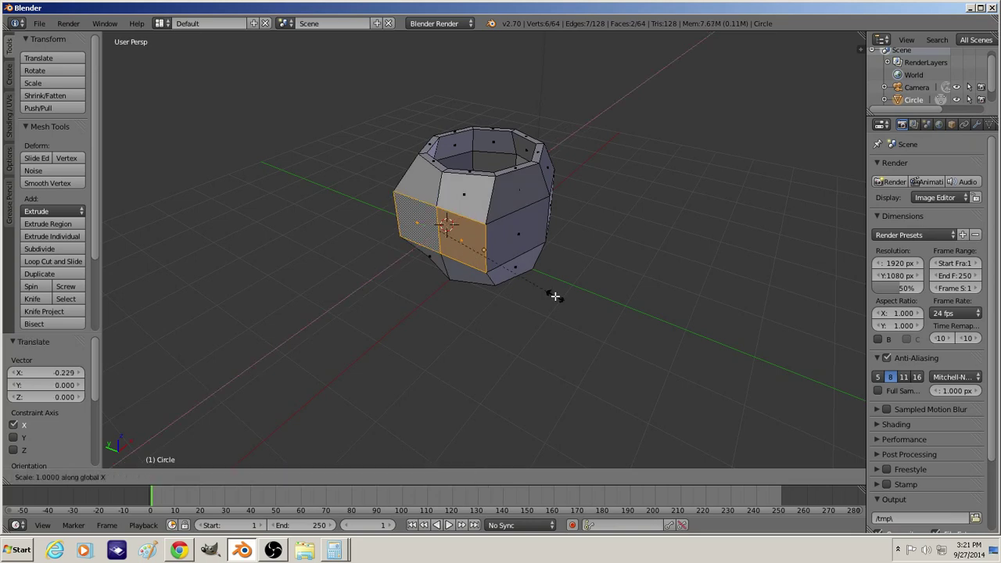
{"action": "left_click", "coordinate": [525, 273]}
Return to Object Mode and apply smooth shading to the pot
{"action": "key", "text": "Tab"}
{"action": "middle_click_drag", "start_coordinate": [551, 258], "coordinate": [457, 205]}
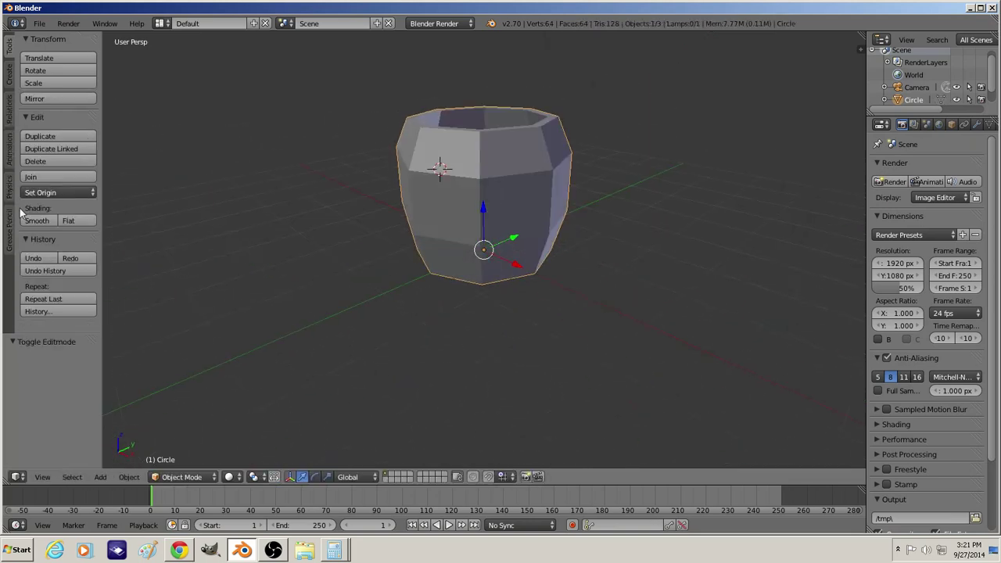
{"action": "left_click", "coordinate": [53, 224]}
{"action": "mouse_move", "coordinate": [522, 179]}
{"action": "middle_mouse_down"}
{"action": "mouse_move", "coordinate": [599, 204]}
{"action": "mouse_move", "coordinate": [449, 203]}
{"action": "middle_mouse_up"}
{"action": "scroll", "coordinate": [449, 204], "scroll_direction": "down", "scroll_amount": 3}
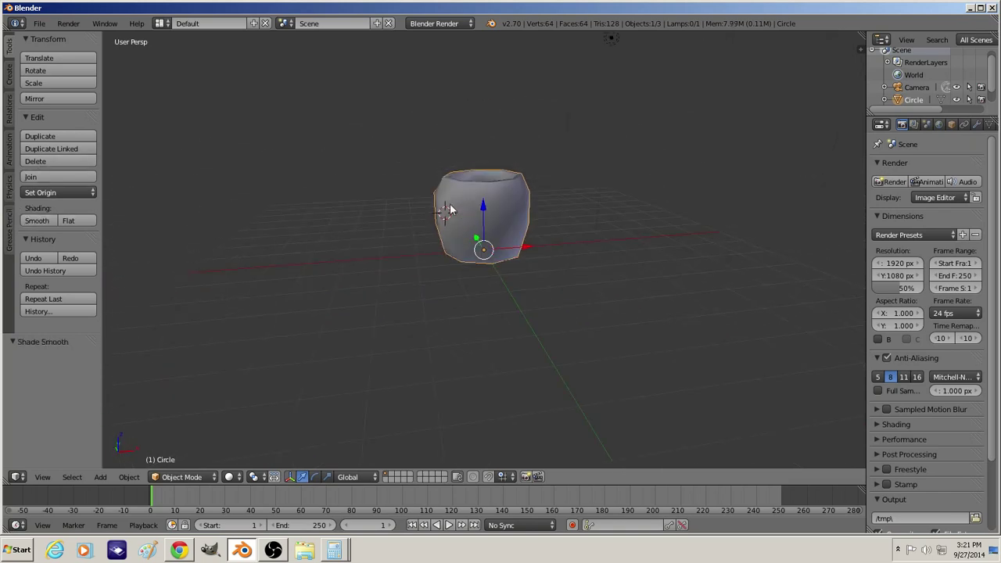
In Edit Mode with wireframe display, box-select only the pot's bottom ring and move it about -0.65 along Z
{"action": "key", "text": "a"}
{"action": "key", "text": "z"}
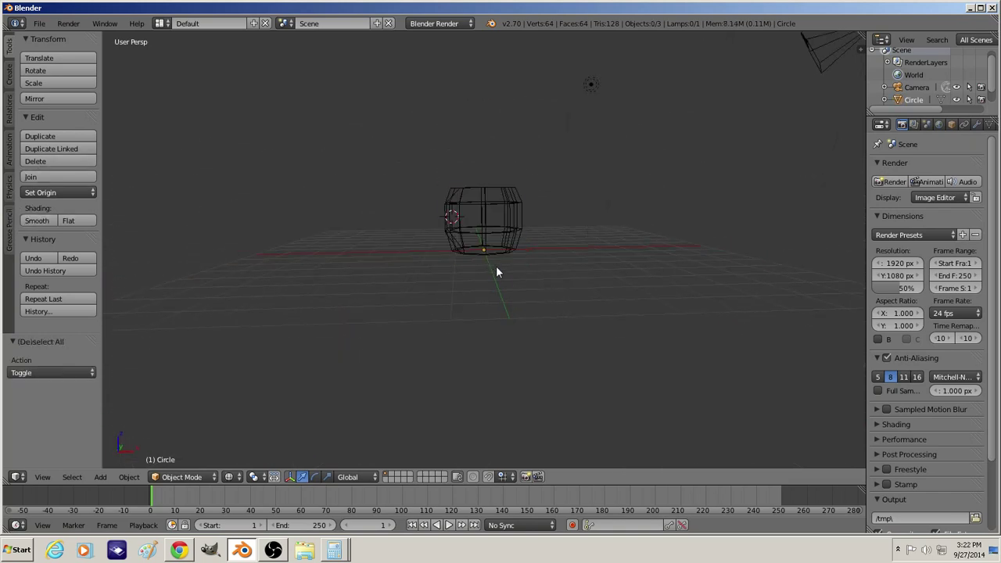
{"action": "key", "text": "Tab"}
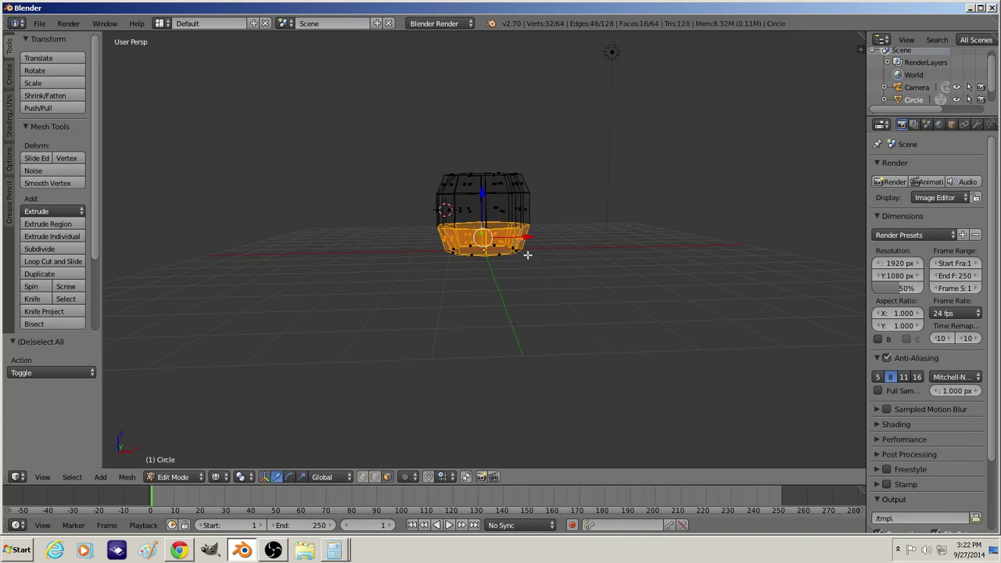
{"action": "scroll", "coordinate": [518, 261], "scroll_direction": "up", "scroll_amount": 3}
{"action": "key", "text": "a"}
{"action": "key", "text": "z"}
{"action": "key", "text": "a"}
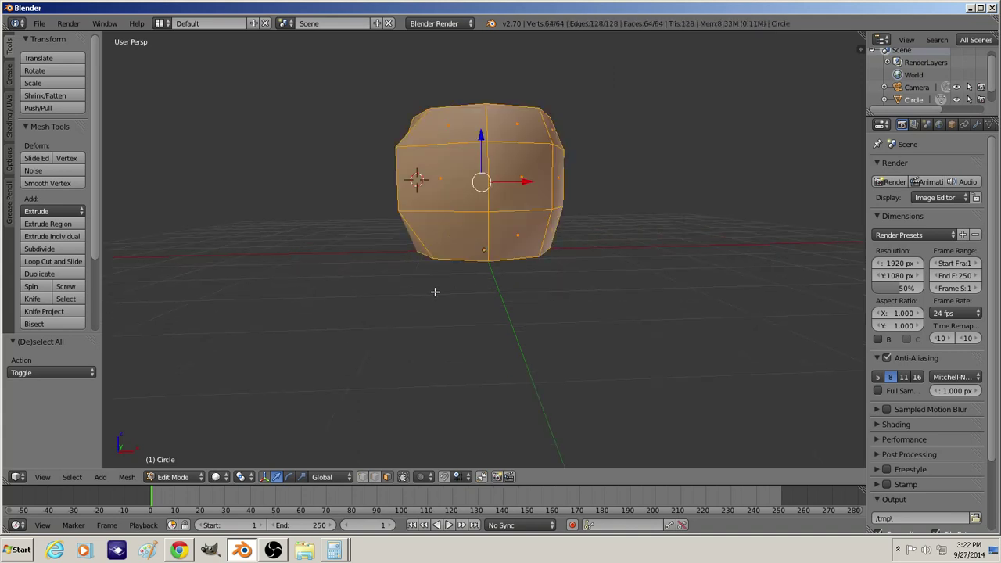
{"action": "key", "text": "z"}
{"action": "key", "text": "a"}
{"action": "key", "text": "b"}
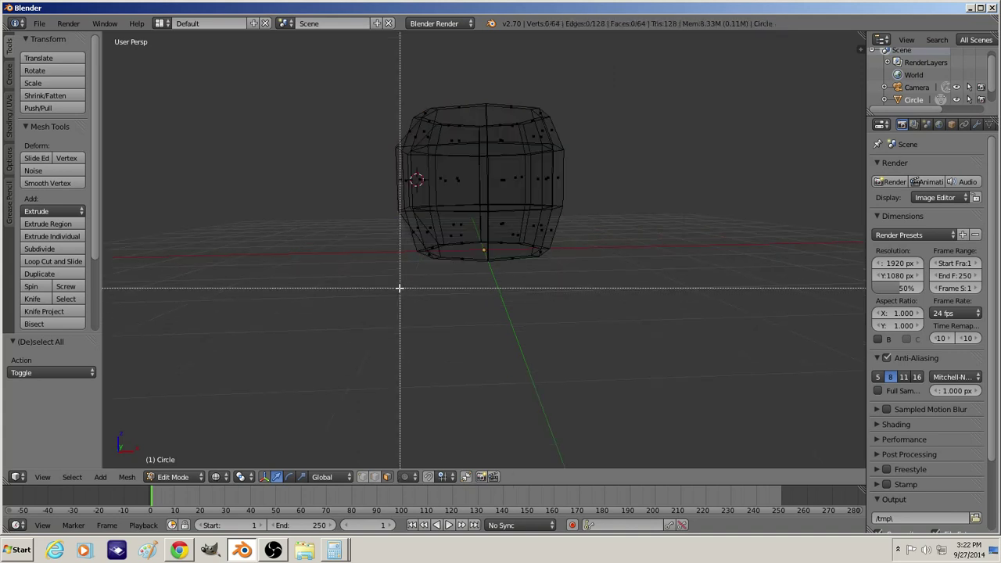
{"action": "left_click_drag", "start_coordinate": [399, 287], "coordinate": [619, 232]}
{"action": "key", "text": "g"}
{"action": "key", "text": "z"}
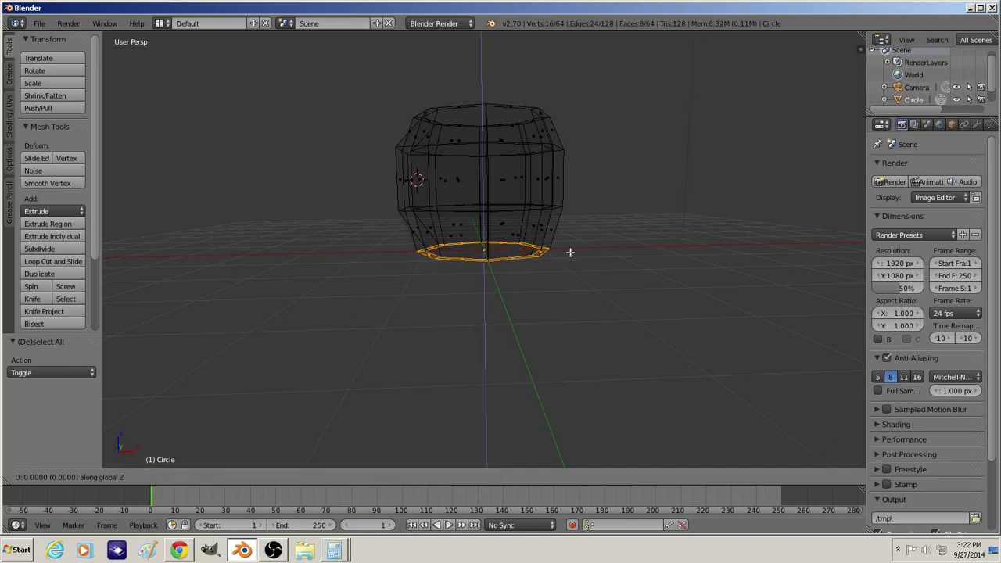
{"action": "left_click", "coordinate": [594, 286]}
Switch to solid display, scale the bottom ring to about 0.68, and return to Object Mode
{"action": "key", "text": "z"}
{"action": "key", "text": "s"}
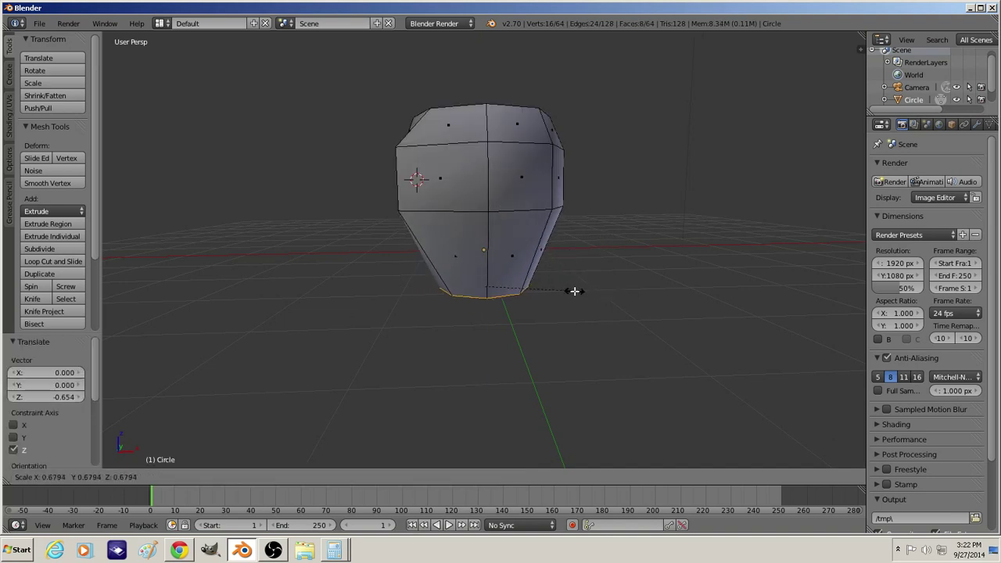
{"action": "left_click", "coordinate": [576, 290]}
{"action": "key", "text": "Tab"}
{"action": "key", "text": "shift+d"}
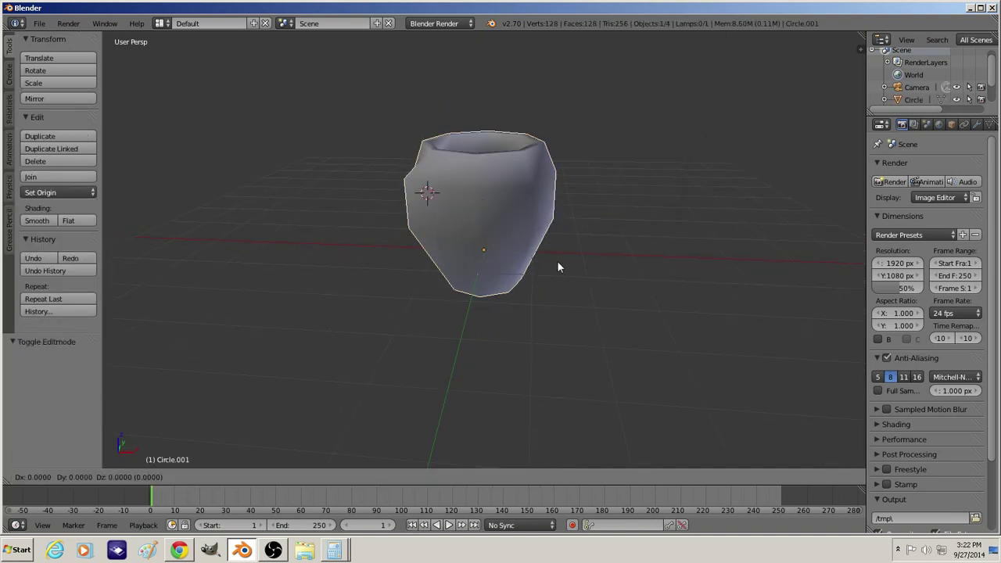
{"action": "key", "text": "y"}
{"action": "key", "text": "x"}
{"action": "left_click", "coordinate": [736, 275]}
{"action": "scroll", "coordinate": [737, 274], "scroll_direction": "down", "scroll_amount": 2}
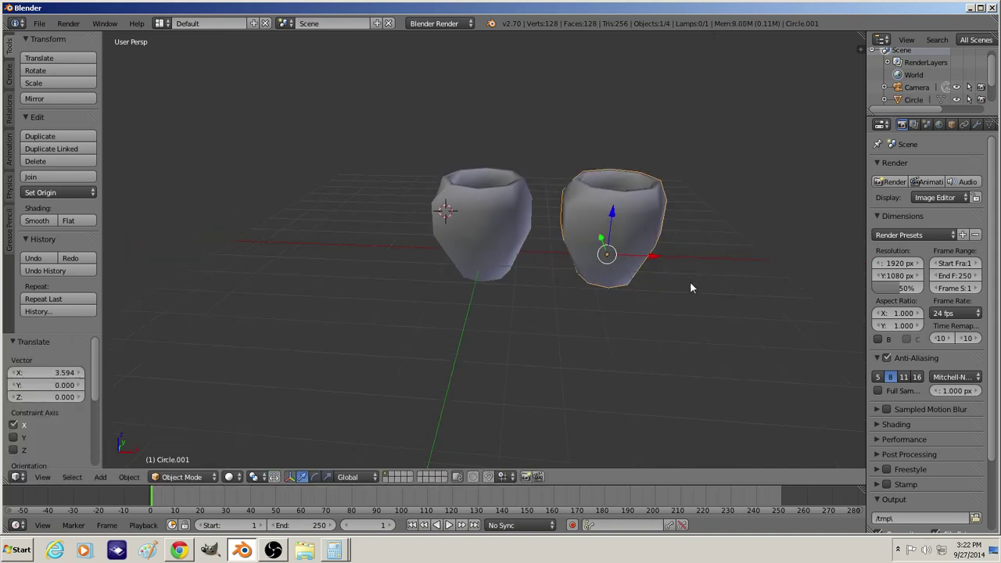
{"action": "key", "text": "x"}
{"action": "left_click", "coordinate": [625, 289]}
Select one vertical line of edges on the pot's outer and inner walls, joined across rim and base, mark it as a seam, and deselect everything
{"action": "right_click", "coordinate": [478, 250]}
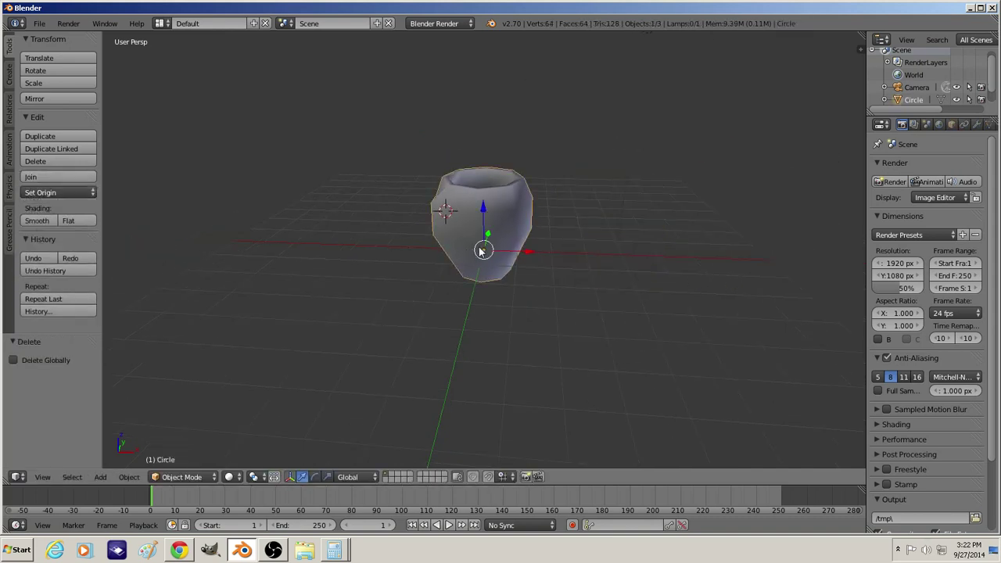
{"action": "key", "text": "Tab"}
{"action": "key", "text": "a"}
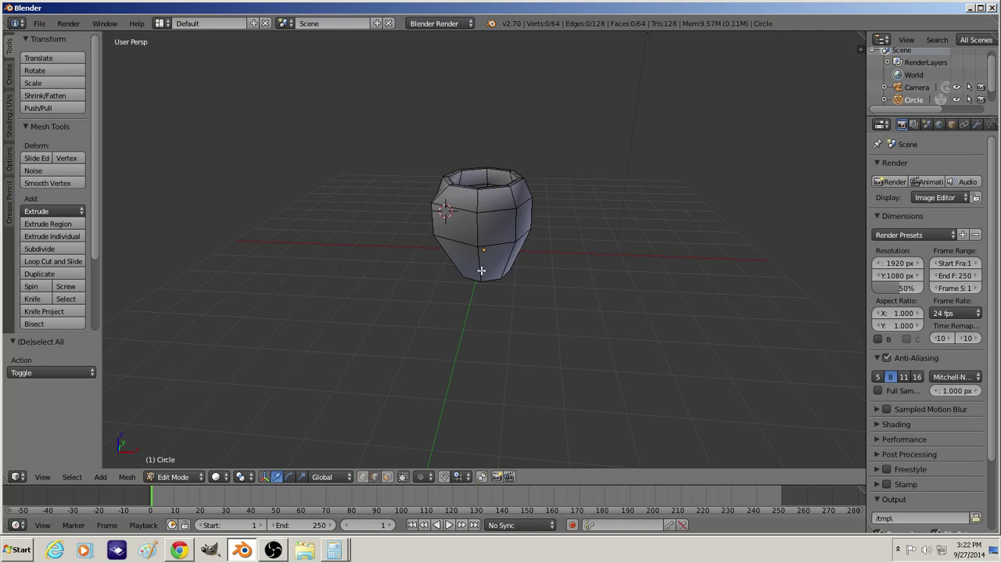
{"action": "right_click", "coordinate": [481, 270]}
{"action": "key", "text": "z"}
{"action": "scroll", "coordinate": [478, 199], "scroll_direction": "up", "scroll_amount": 3}
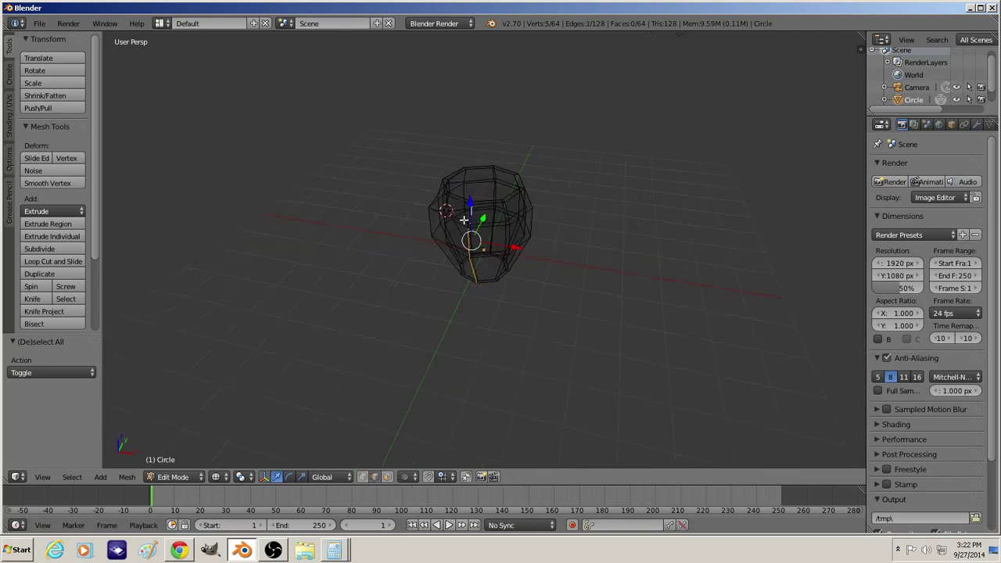
{"action": "middle_click_drag", "start_coordinate": [469, 174], "coordinate": [438, 189]}
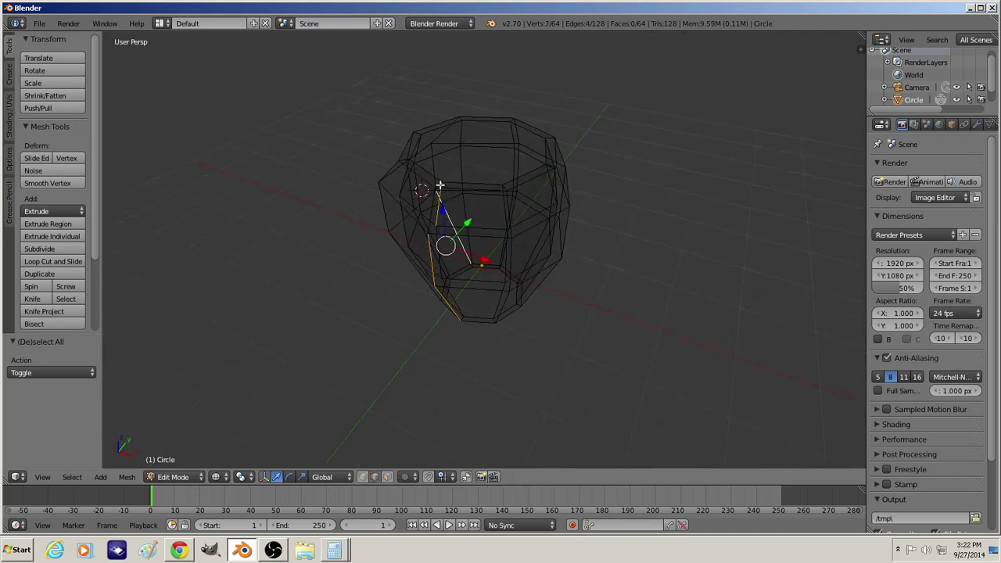
{"action": "right_click", "coordinate": [431, 200], "text": "shift"}
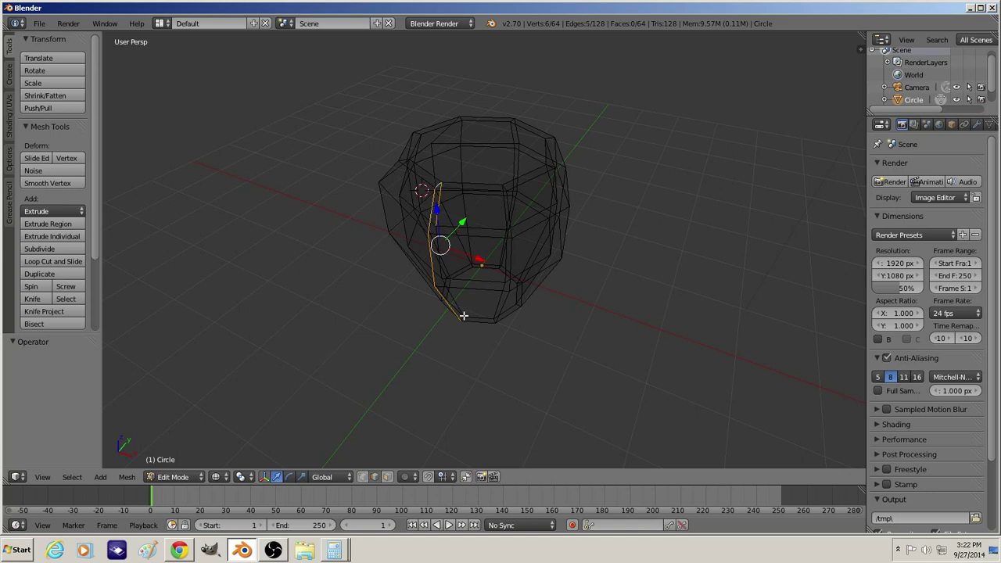
{"action": "right_click", "coordinate": [441, 256], "text": "shift"}
{"action": "right_click", "coordinate": [442, 256], "text": "shift"}
{"action": "right_click", "coordinate": [437, 263], "text": "shift"}
{"action": "right_click", "coordinate": [436, 265], "text": "shift"}
{"action": "scroll", "coordinate": [440, 270], "scroll_direction": "up", "scroll_amount": 2}
{"action": "right_click", "coordinate": [419, 283], "text": "shift"}
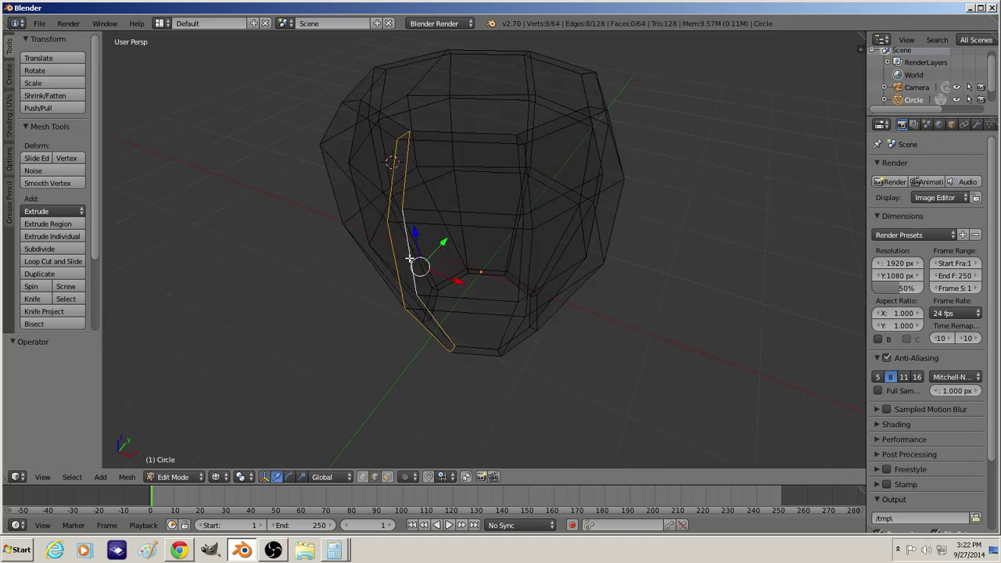
{"action": "left_click", "coordinate": [9, 128]}
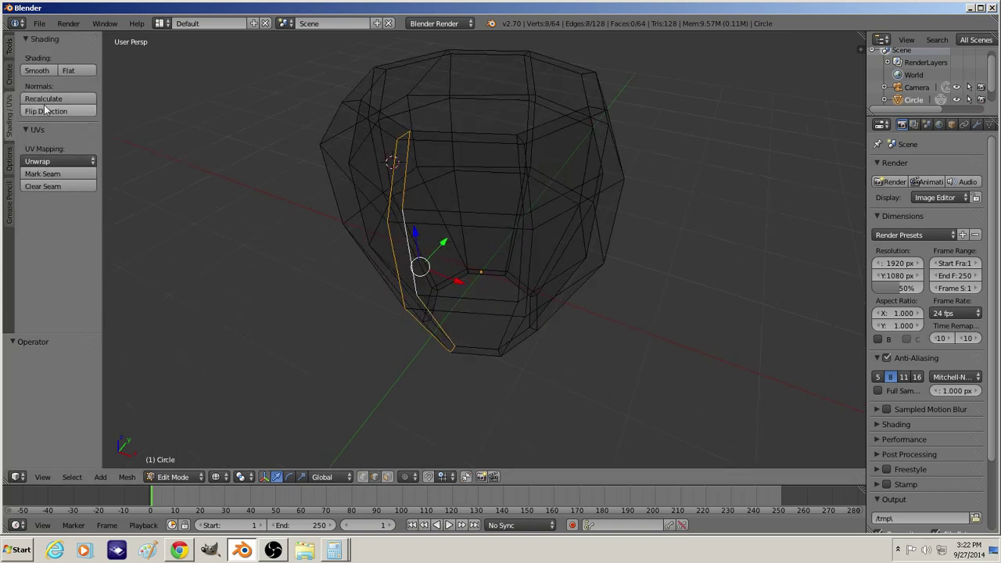
{"action": "left_click", "coordinate": [57, 175]}
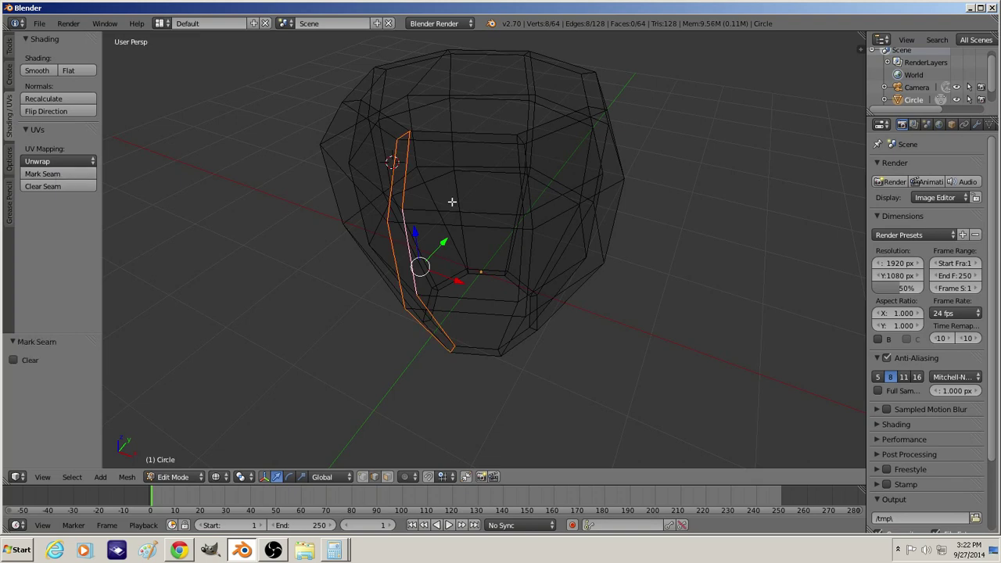
{"action": "scroll", "coordinate": [451, 201], "scroll_direction": "down", "scroll_amount": 3}
{"action": "key", "text": "a"}
{"action": "key", "text": "a"}
{"action": "key", "text": "a"}
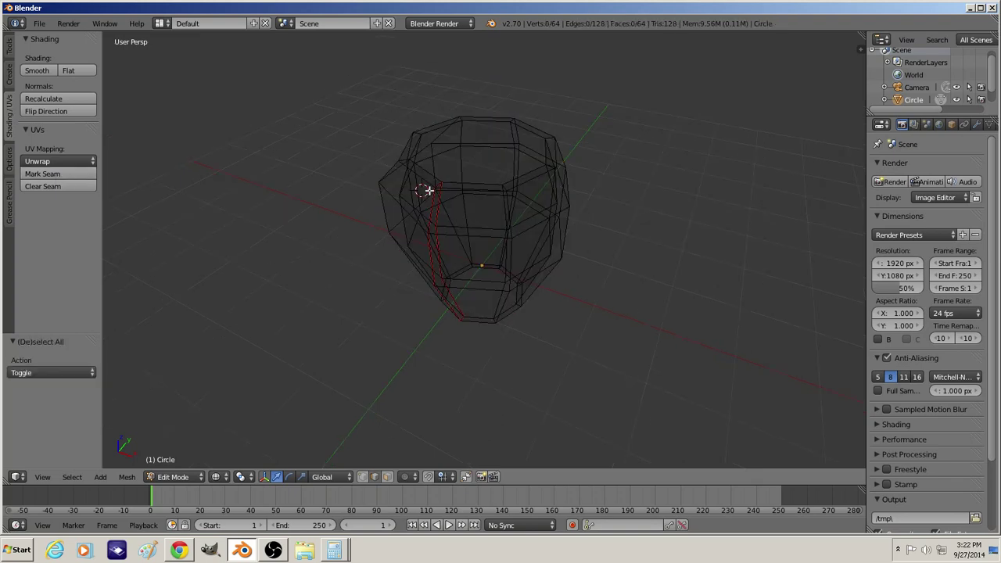
Select the complete inner ring of edges around the pot's top opening
{"action": "middle_click_drag", "start_coordinate": [430, 192], "coordinate": [483, 225]}
{"action": "right_click", "coordinate": [537, 204], "text": "shift"}
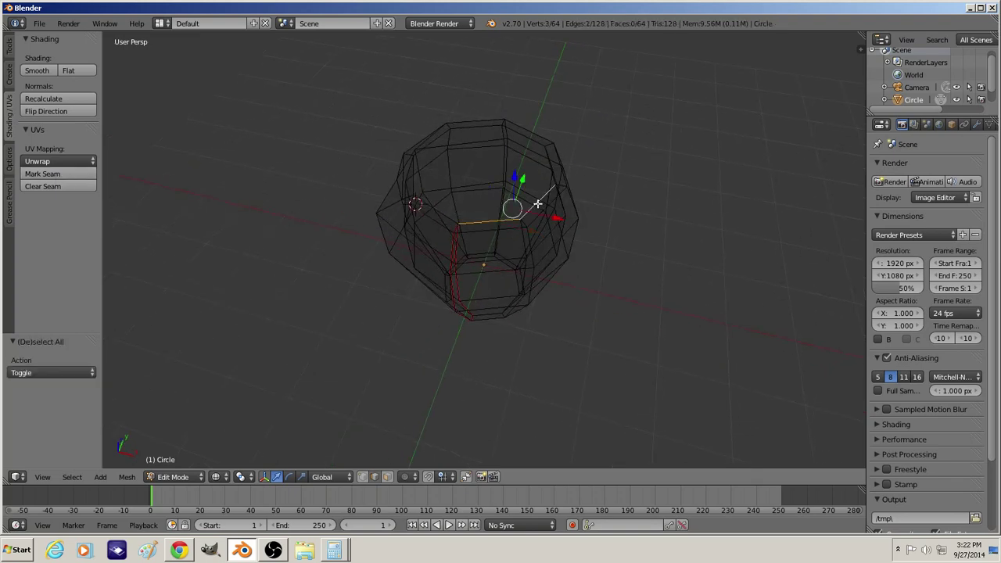
{"action": "right_click", "coordinate": [548, 161], "text": "shift"}
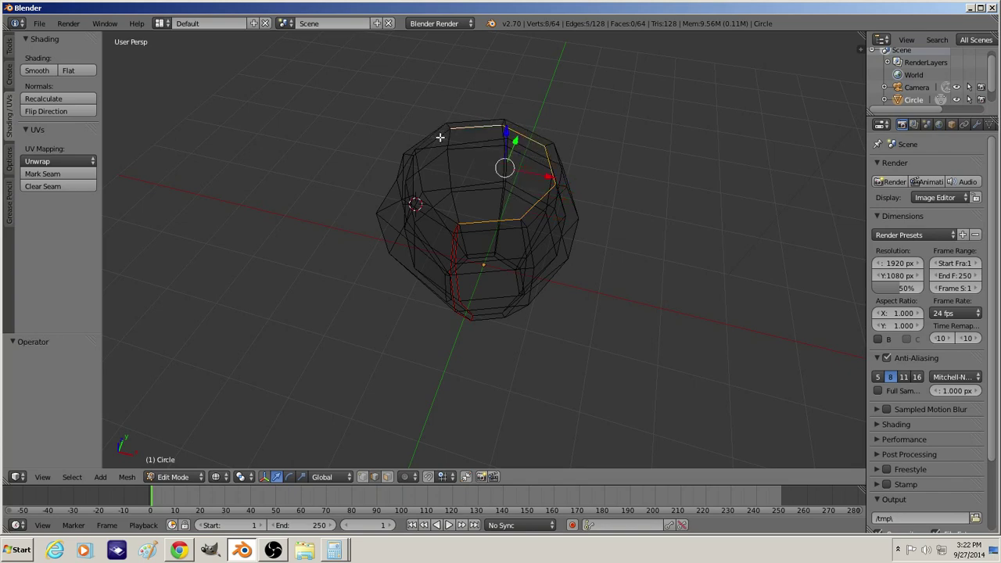
{"action": "middle_click_drag", "start_coordinate": [458, 141], "coordinate": [407, 156]}
{"action": "right_click", "coordinate": [422, 171], "text": "shift"}
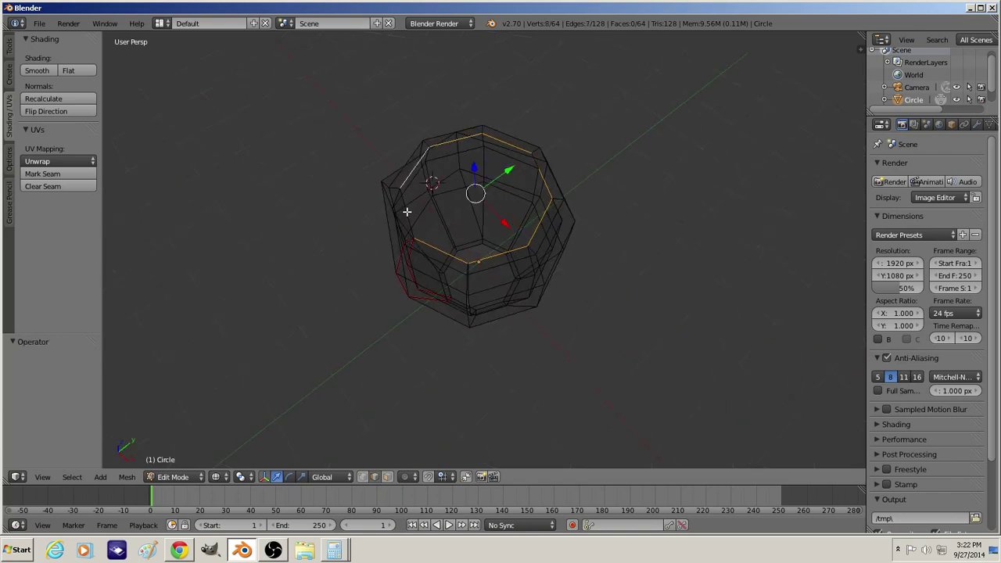
{"action": "middle_click_drag", "start_coordinate": [428, 229], "coordinate": [525, 218]}
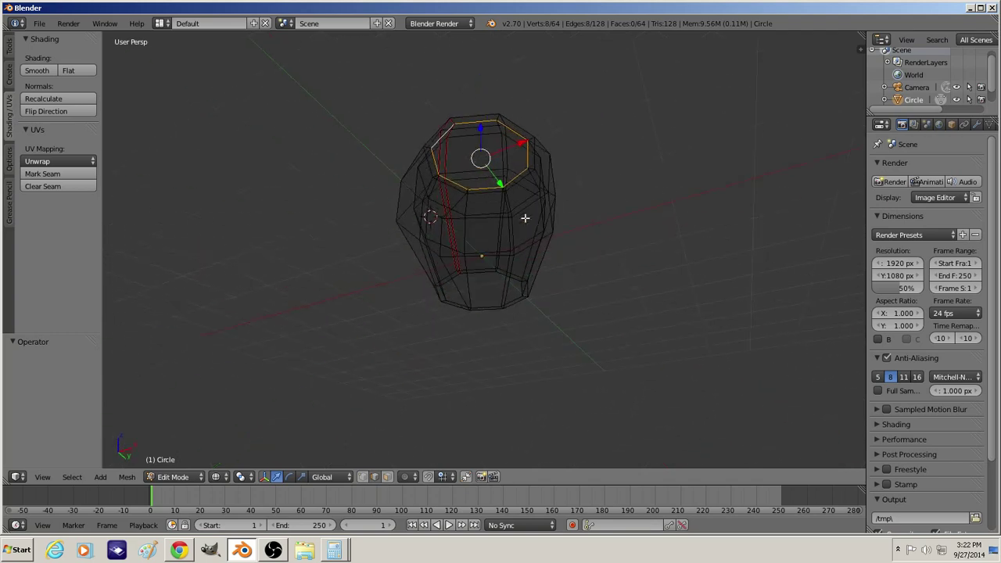
Add edges along the inner ring of the pot's bottom opening to the selection
{"action": "right_click", "coordinate": [466, 272], "text": "shift"}
{"action": "right_click", "coordinate": [450, 280], "text": "shift"}
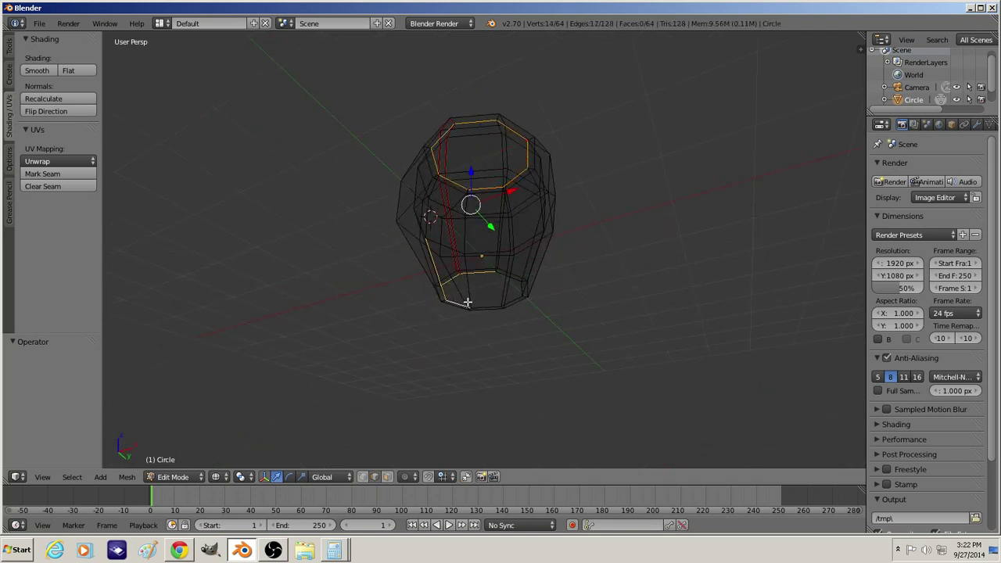
{"action": "right_click", "coordinate": [447, 294], "text": "shift"}
{"action": "scroll", "coordinate": [420, 305], "scroll_direction": "up", "scroll_amount": 3}
{"action": "middle_click_drag", "start_coordinate": [420, 304], "coordinate": [402, 273]}
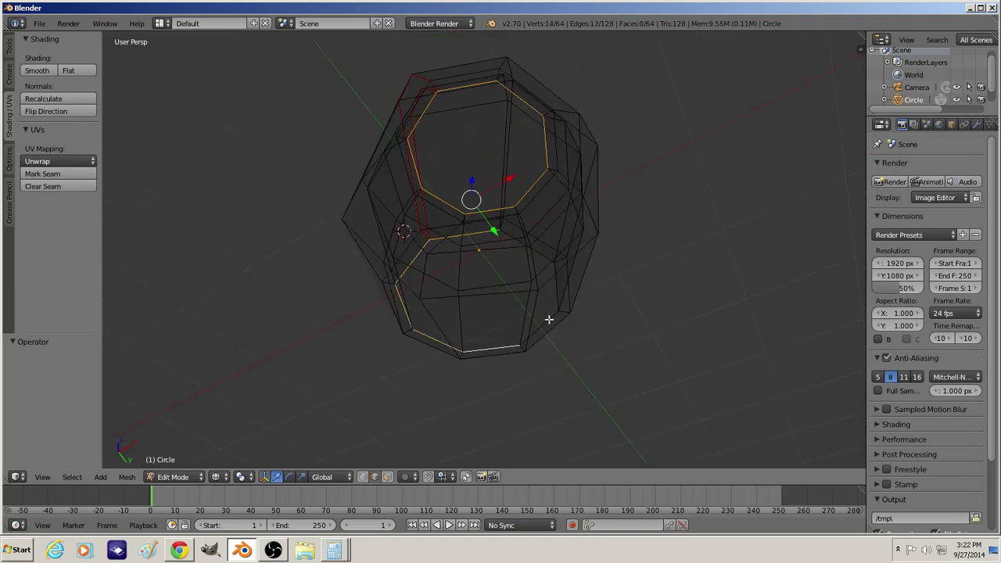
{"action": "key", "text": "z"}
{"action": "key", "text": "z"}
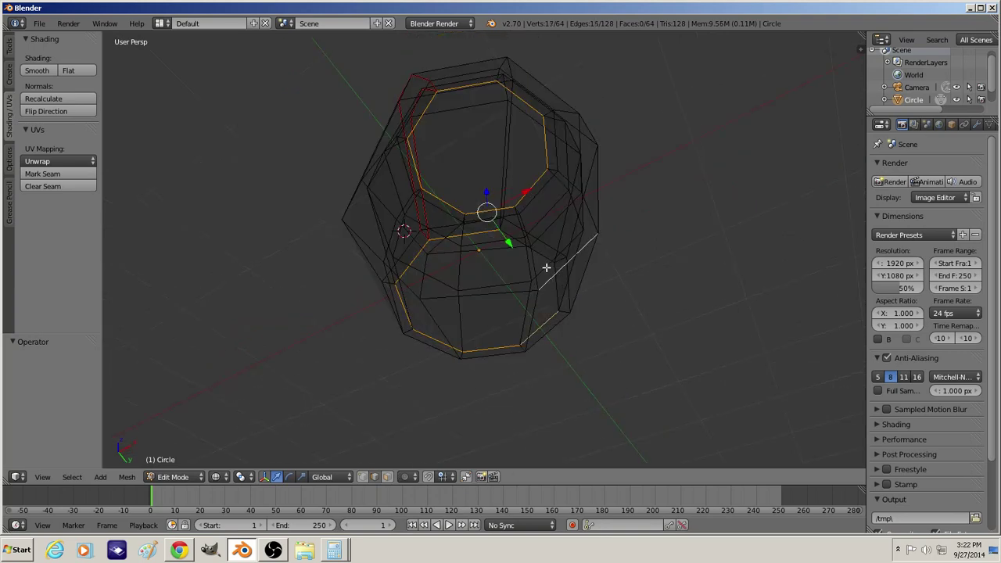
Undo the stray edge picks, complete the bottom opening's inner ring, and mark the selected top and bottom rings as seams
{"action": "key", "text": "z"}
{"action": "key", "text": "ctrl+z"}
{"action": "right_click", "coordinate": [554, 288], "text": "shift"}
{"action": "right_click", "coordinate": [525, 248], "text": "shift"}
{"action": "key", "text": "ctrl+z"}
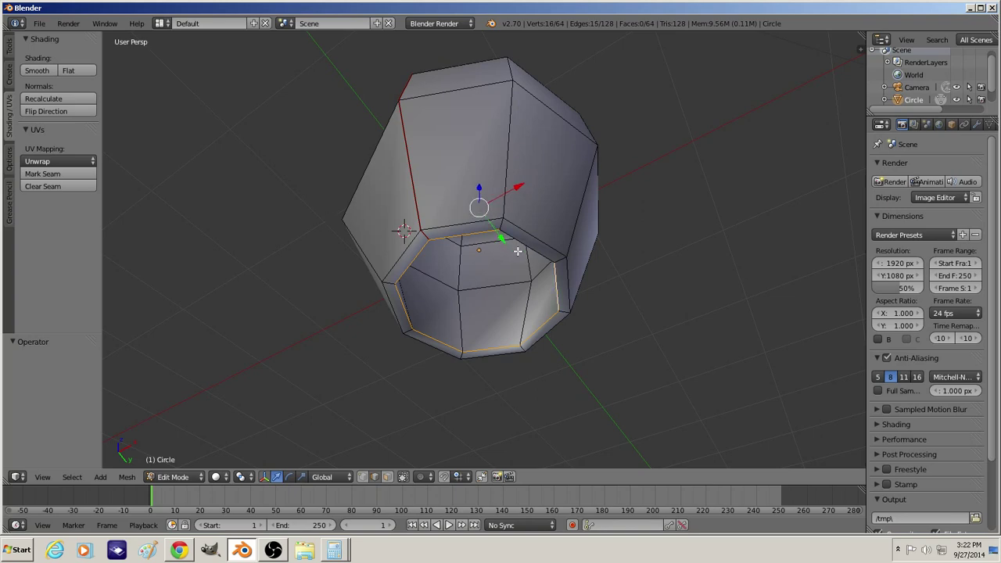
{"action": "key", "text": "z"}
{"action": "key", "text": "z"}
{"action": "left_click", "coordinate": [52, 174]}
Select the pot's whole mesh, turn the Outliner area into a UV/Image Editor, and enlarge it
{"action": "key", "text": "a"}
{"action": "middle_click_drag", "start_coordinate": [438, 258], "coordinate": [494, 237]}
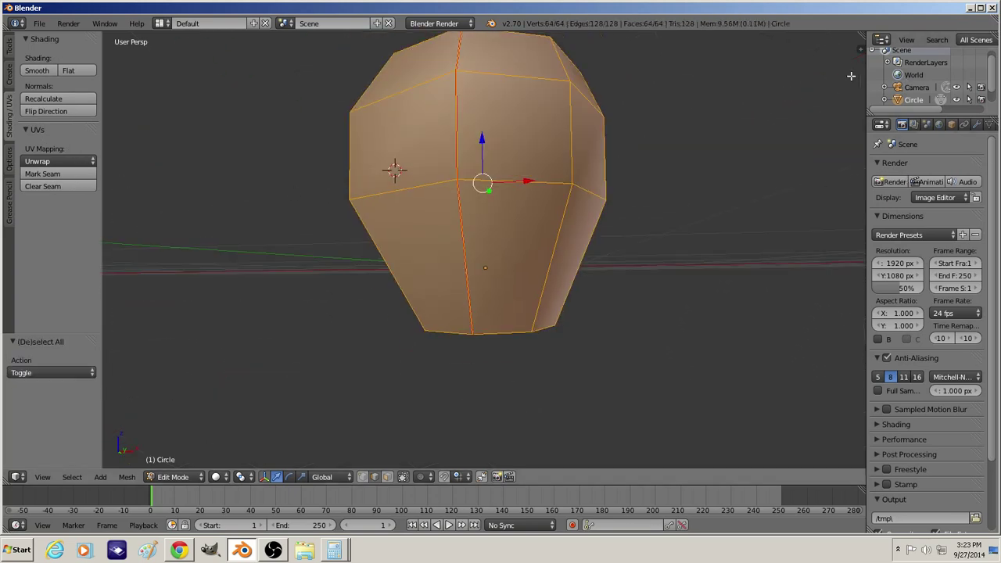
{"action": "left_click", "coordinate": [881, 40]}
{"action": "left_click", "coordinate": [837, 139]}
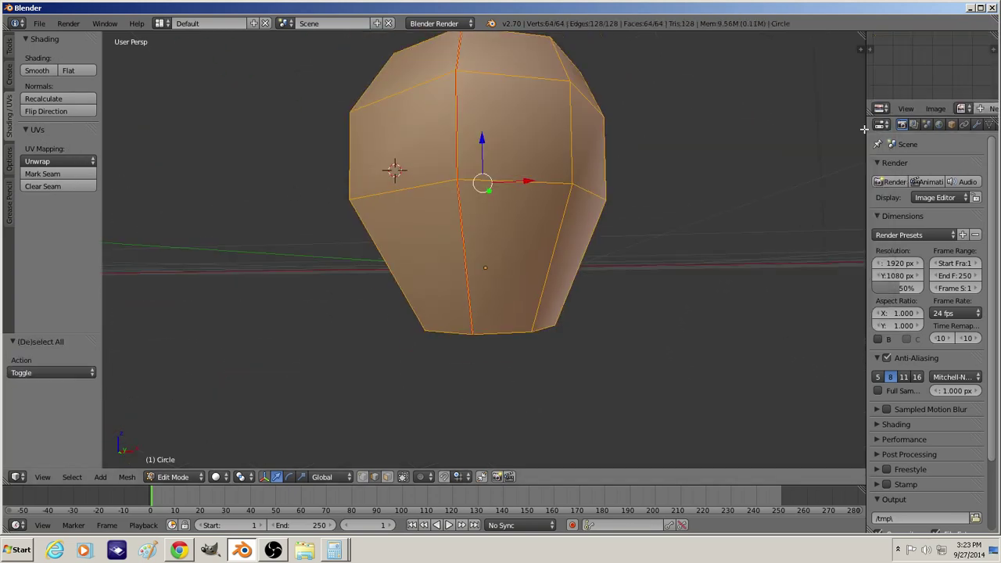
{"action": "left_click_drag", "start_coordinate": [846, 136], "coordinate": [660, 134]}
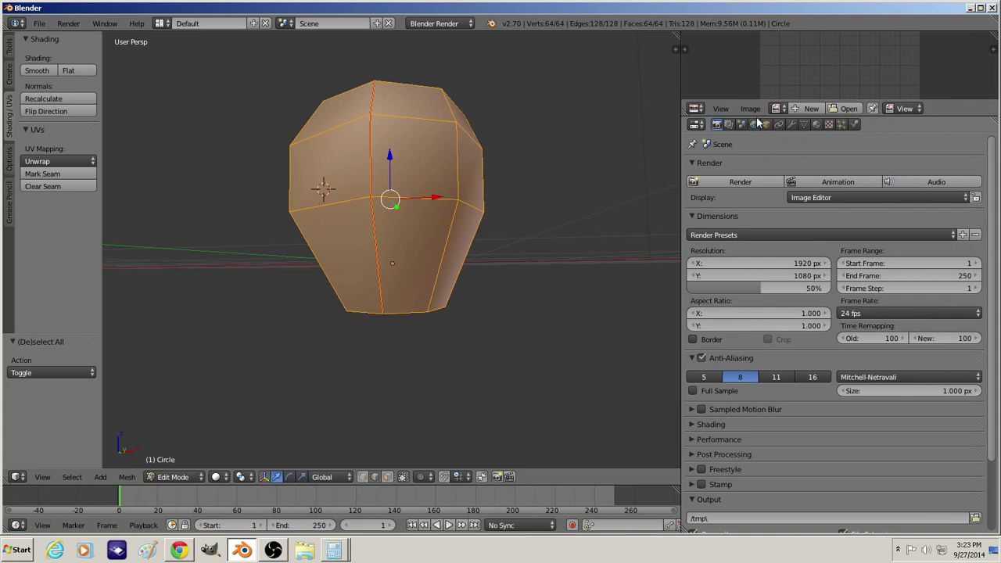
{"action": "left_click_drag", "start_coordinate": [757, 102], "coordinate": [757, 235]}
Unwrap the whole pot mesh along its seams and return to Object Mode
{"action": "left_click", "coordinate": [60, 161]}
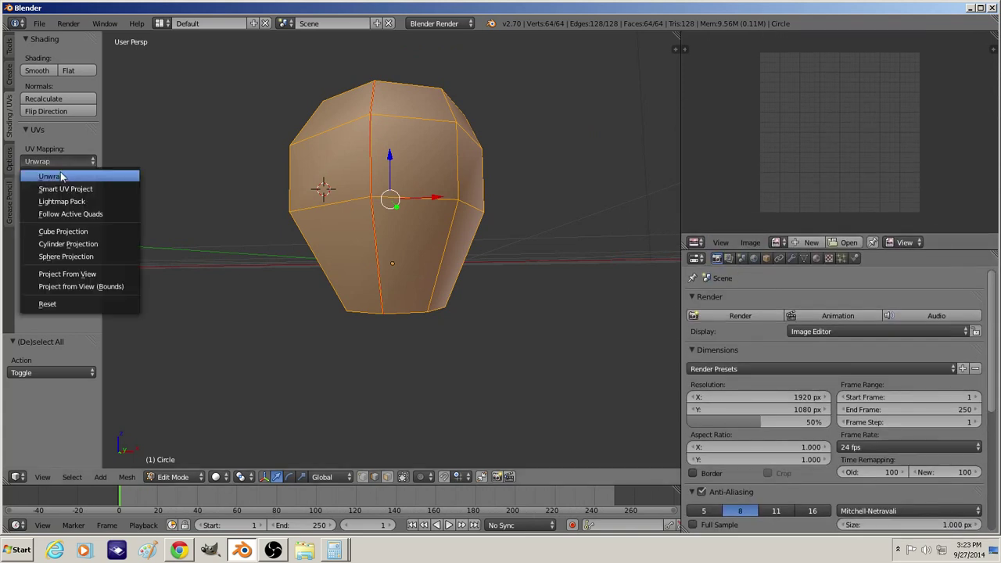
{"action": "left_click", "coordinate": [55, 176]}
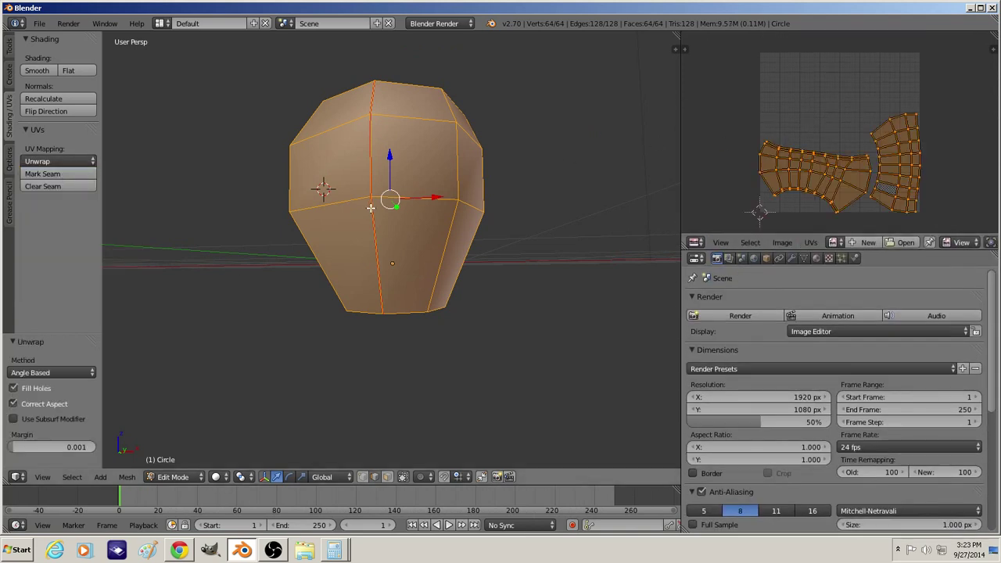
{"action": "key", "text": "Tab"}
{"action": "middle_click_drag", "start_coordinate": [373, 207], "coordinate": [476, 279]}
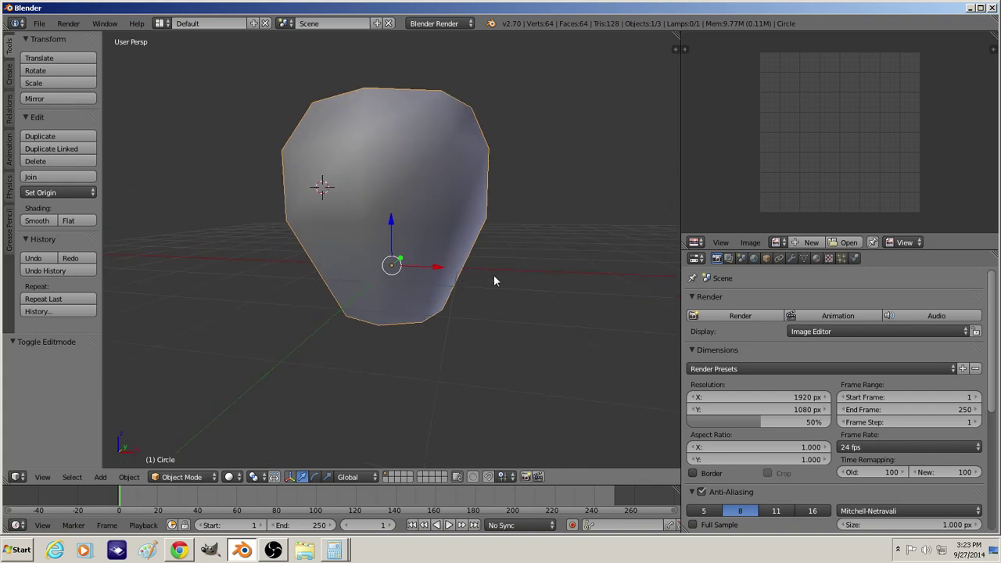
Duplicate the pot and move the copy about 3.367 along X
{"action": "key", "text": "shift+d"}
{"action": "key", "text": "x"}
{"action": "left_click", "coordinate": [168, 283]}
{"action": "scroll", "coordinate": [656, 238], "scroll_direction": "down", "scroll_amount": 2}
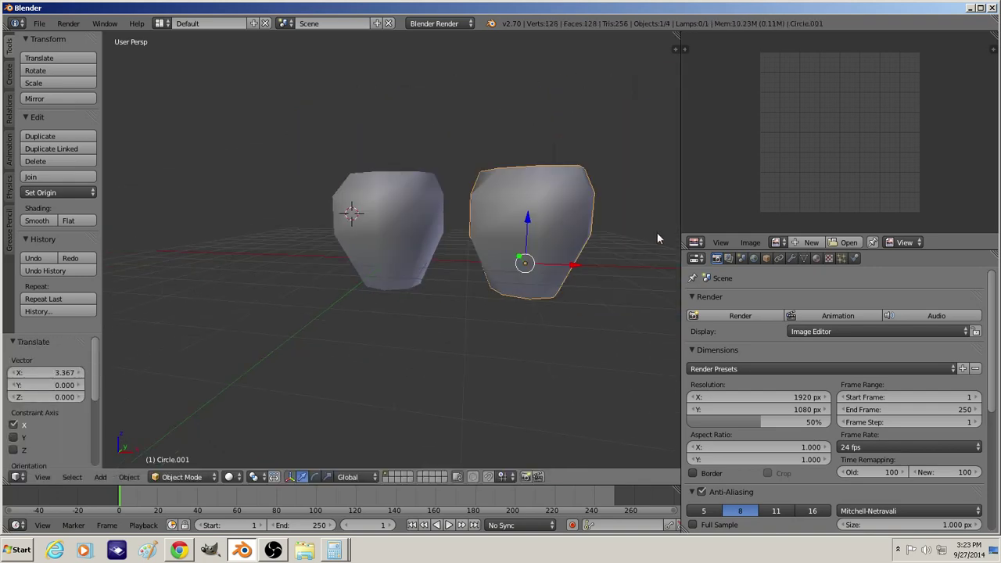
{"action": "middle_click_drag", "start_coordinate": [657, 238], "coordinate": [572, 261]}
Select the copy's whole mesh in Edit Mode, add a Subdivision Surface modifier, and check the shape in Object Mode before returning to Edit Mode
{"action": "key", "text": "Tab"}
{"action": "key", "text": "a"}
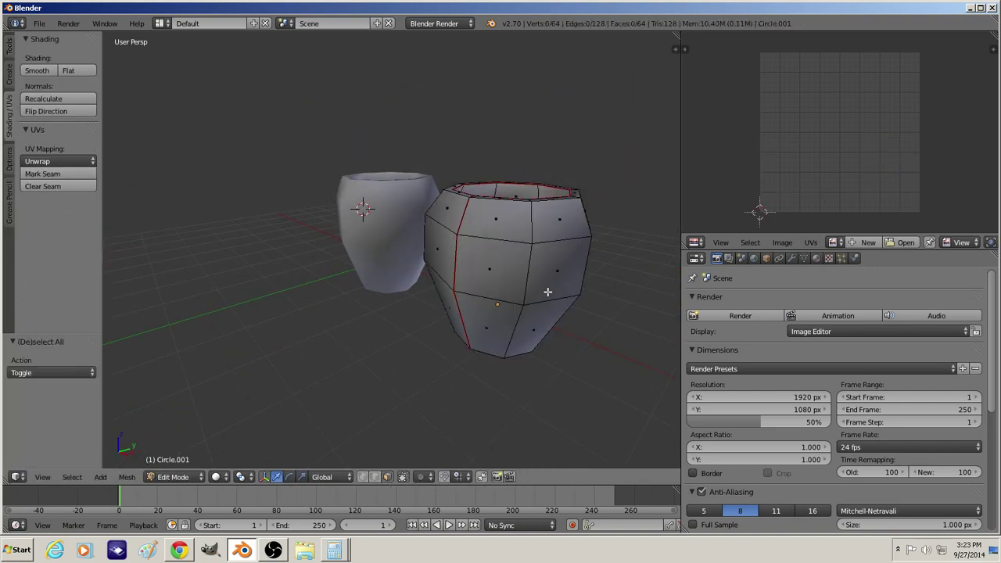
{"action": "key", "text": "a"}
{"action": "left_click", "coordinate": [791, 258]}
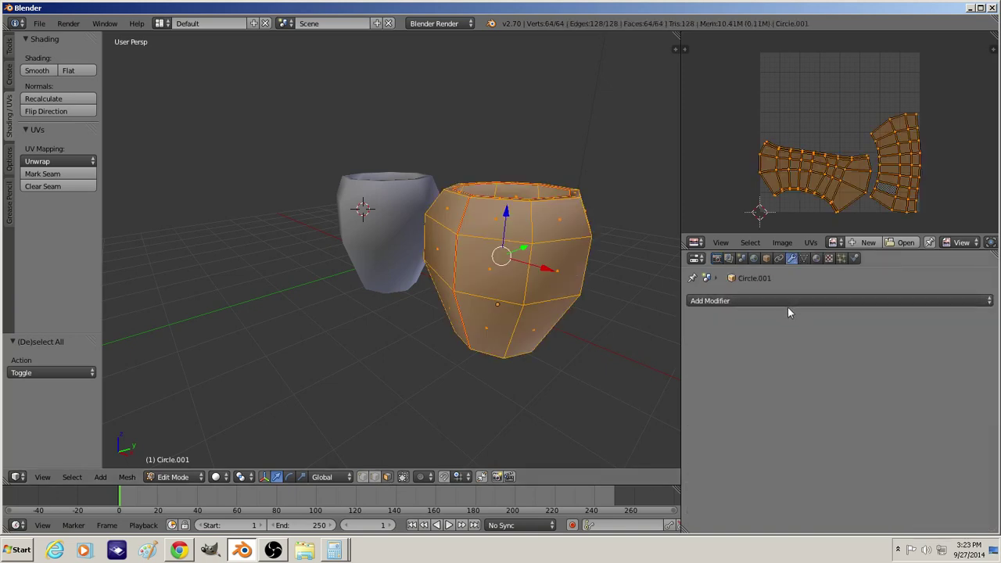
{"action": "left_click", "coordinate": [743, 301]}
{"action": "left_click", "coordinate": [737, 255]}
{"action": "left_click", "coordinate": [740, 258]}
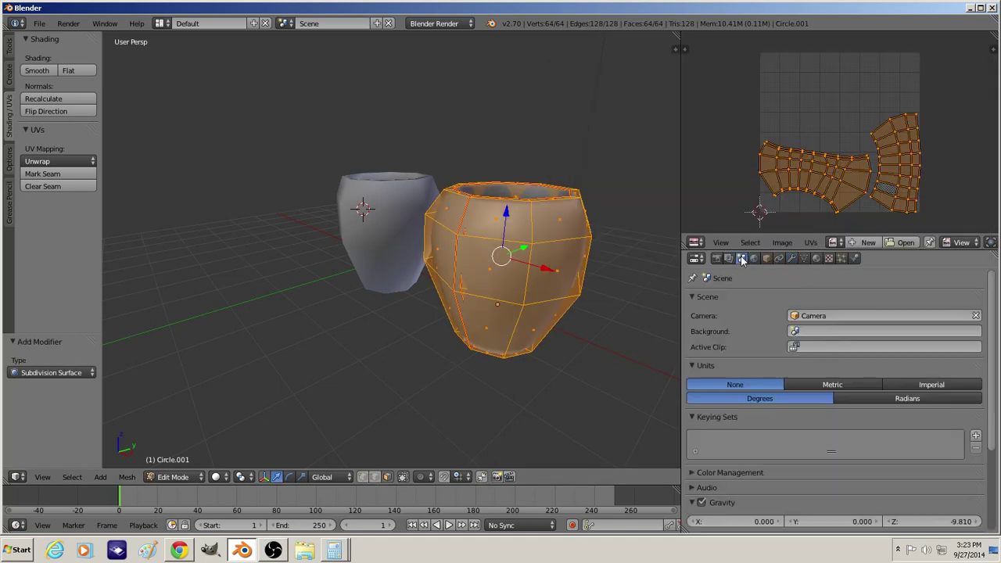
{"action": "key", "text": "Tab"}
{"action": "middle_click_drag", "start_coordinate": [480, 315], "coordinate": [516, 284]}
{"action": "key", "text": "Tab"}
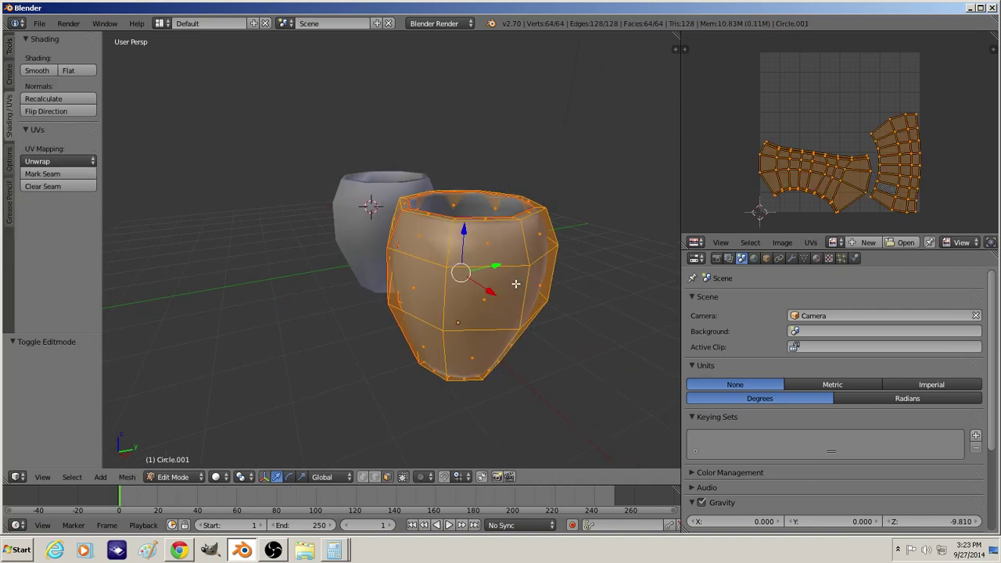
Select only the copy's middle outer face band, extrude it in place, and scale it to about 0.556 along Z
{"action": "key", "text": "a"}
{"action": "right_click", "coordinate": [554, 279], "text": "alt"}
{"action": "key", "text": "e"}
{"action": "right_click", "coordinate": [582, 279]}
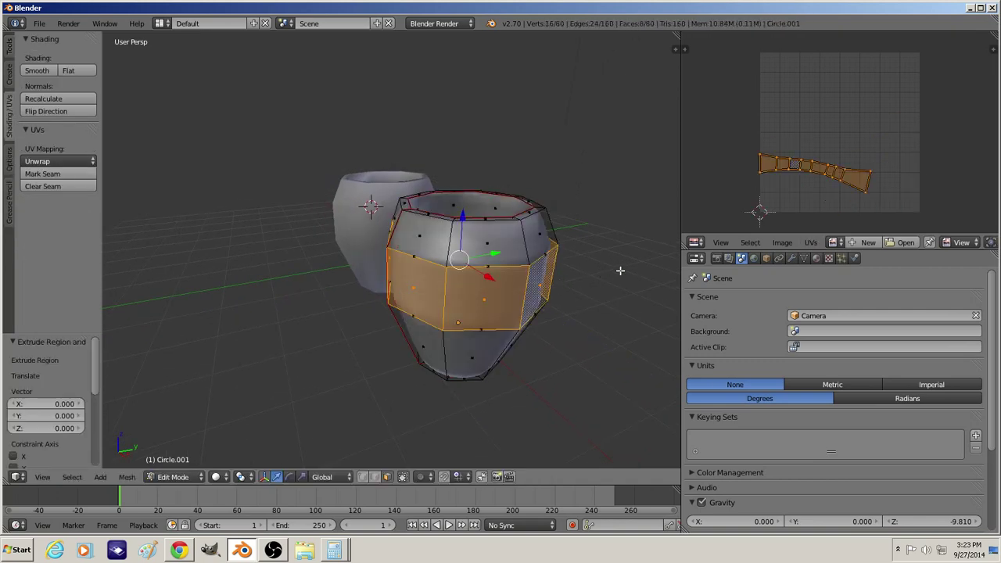
{"action": "key", "text": "s"}
{"action": "key", "text": "z"}
{"action": "left_click", "coordinate": [548, 276]}
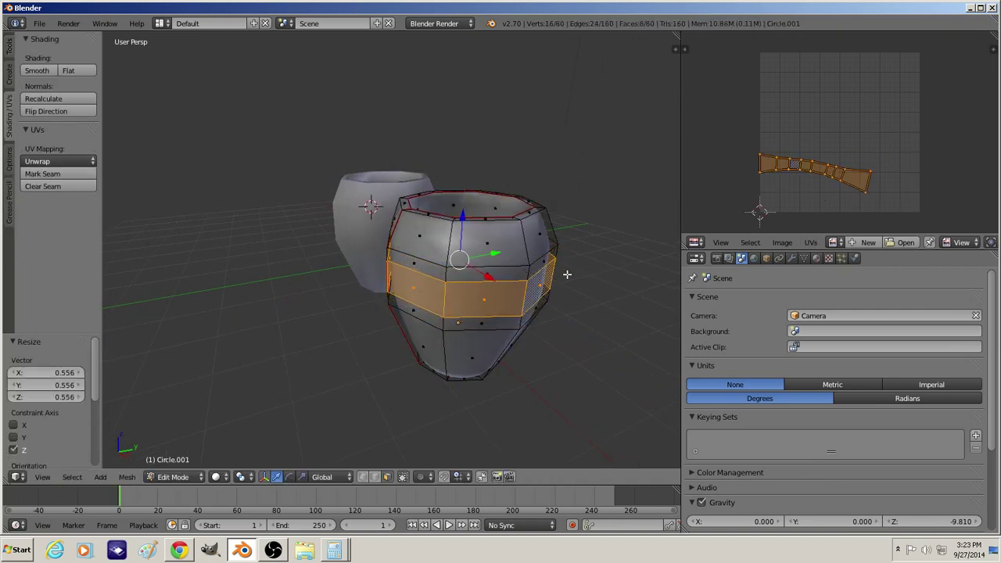
Scale the extruded middle band back up along Z to nearly its original height and return to Object Mode
{"action": "key", "text": "s"}
{"action": "key", "text": "z"}
{"action": "left_click", "coordinate": [674, 287]}
{"action": "key", "text": "Tab"}
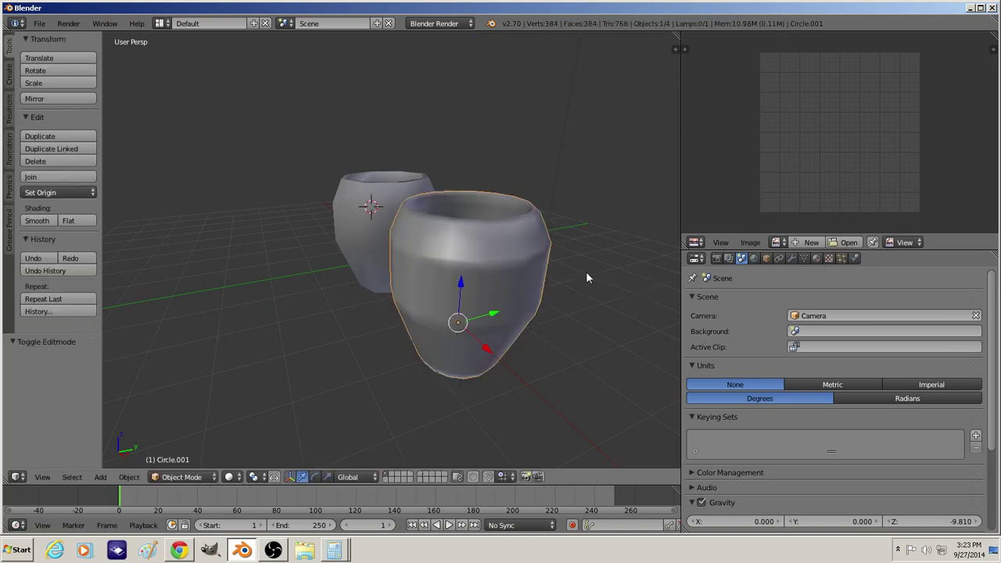
Scale the copy's middle band uniformly to about 0.96 in Edit Mode and inspect the shape in Object Mode
{"action": "key", "text": "Tab"}
{"action": "key", "text": "s"}
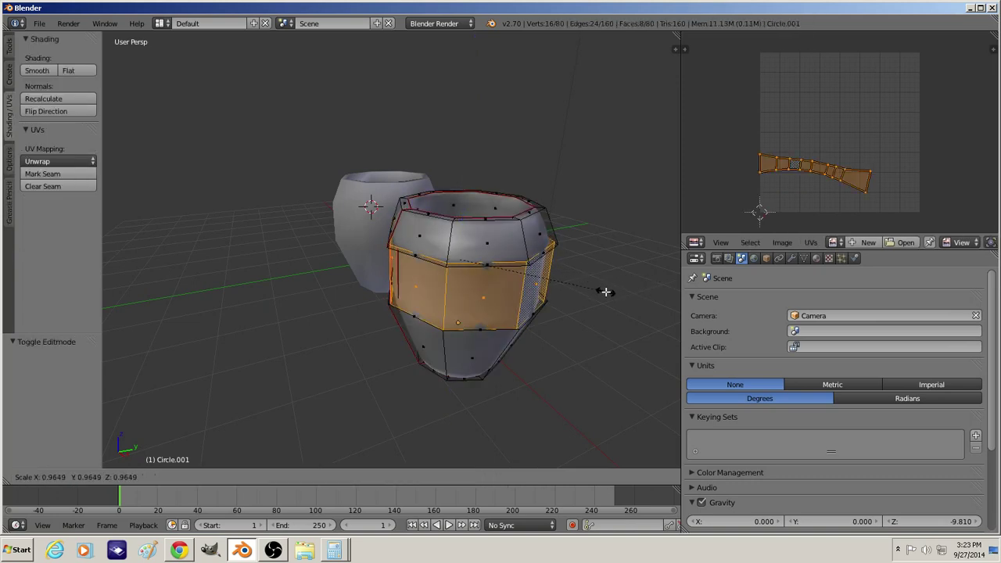
{"action": "left_click", "coordinate": [605, 291]}
{"action": "key", "text": "Tab"}
{"action": "key", "text": "Tab"}
{"action": "key", "text": "Tab"}
{"action": "middle_click_drag", "start_coordinate": [401, 273], "coordinate": [459, 305]}
Select only the copy's upper outer face band, extrude it in place, and scale it to about 0.898 along Z
{"action": "key", "text": "Tab"}
{"action": "key", "text": "a"}
{"action": "right_click", "coordinate": [595, 230], "text": "alt"}
{"action": "key", "text": "e"}
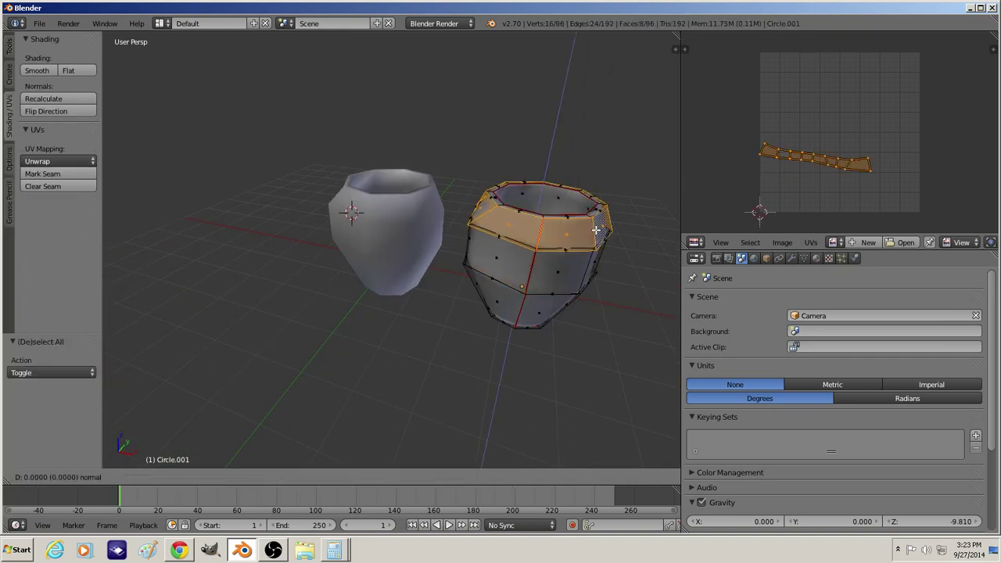
{"action": "right_click", "coordinate": [595, 229]}
{"action": "key", "text": "s"}
{"action": "key", "text": "z"}
{"action": "left_click", "coordinate": [612, 234]}
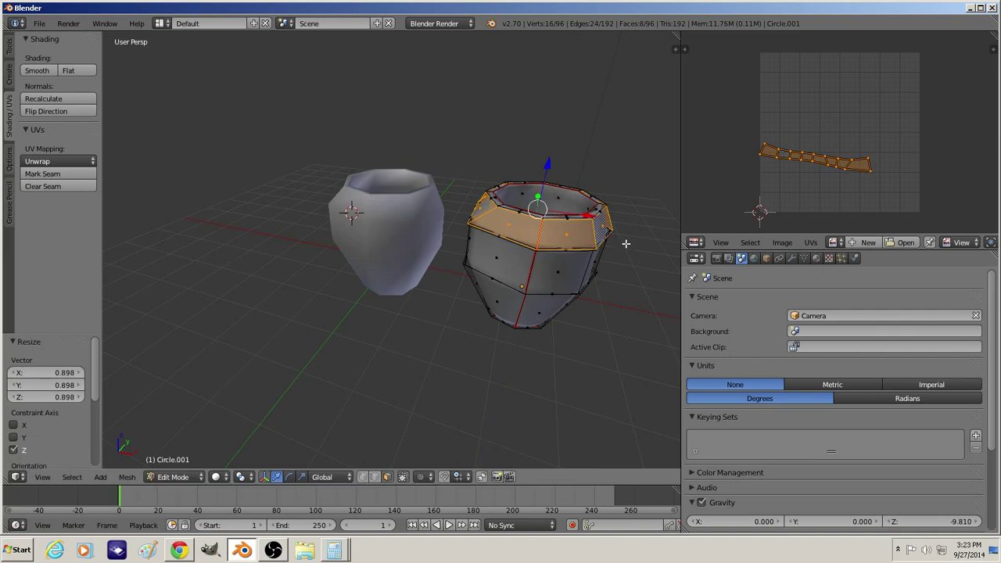
Scale the extruded upper band uniformly and return to Object Mode
{"action": "key", "text": "s"}
{"action": "left_click", "coordinate": [624, 242]}
{"action": "key", "text": "Tab"}
{"action": "middle_click_drag", "start_coordinate": [624, 242], "coordinate": [494, 290]}
Snap the 3D cursor to the original pot, and snap the detailed copy to the cursor so both pots overlap
{"action": "right_click", "coordinate": [407, 247]}
{"action": "key", "text": "shift+s"}
{"action": "left_click", "coordinate": [440, 249]}
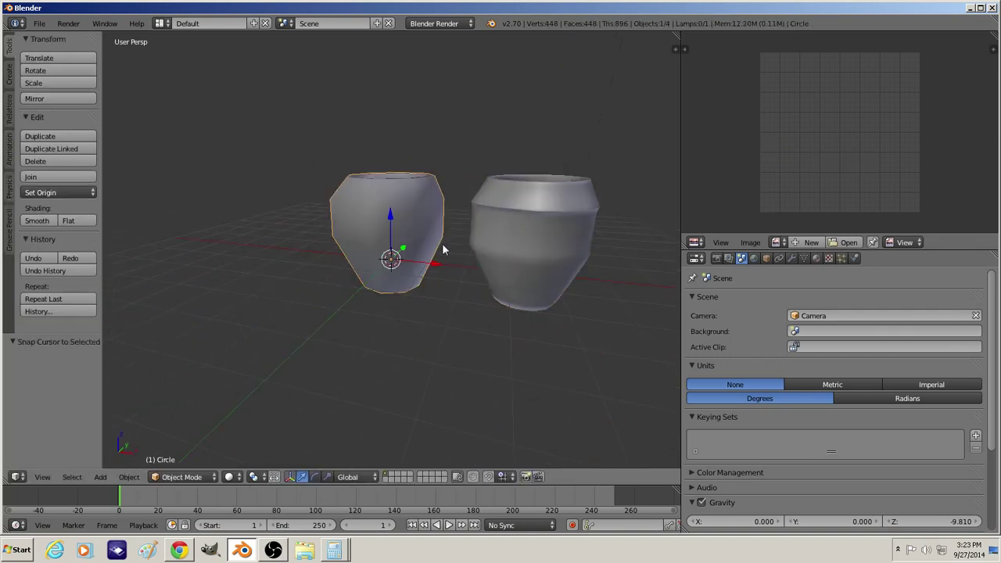
{"action": "right_click", "coordinate": [485, 245]}
{"action": "key", "text": "shift+s"}
{"action": "left_click", "coordinate": [476, 215]}
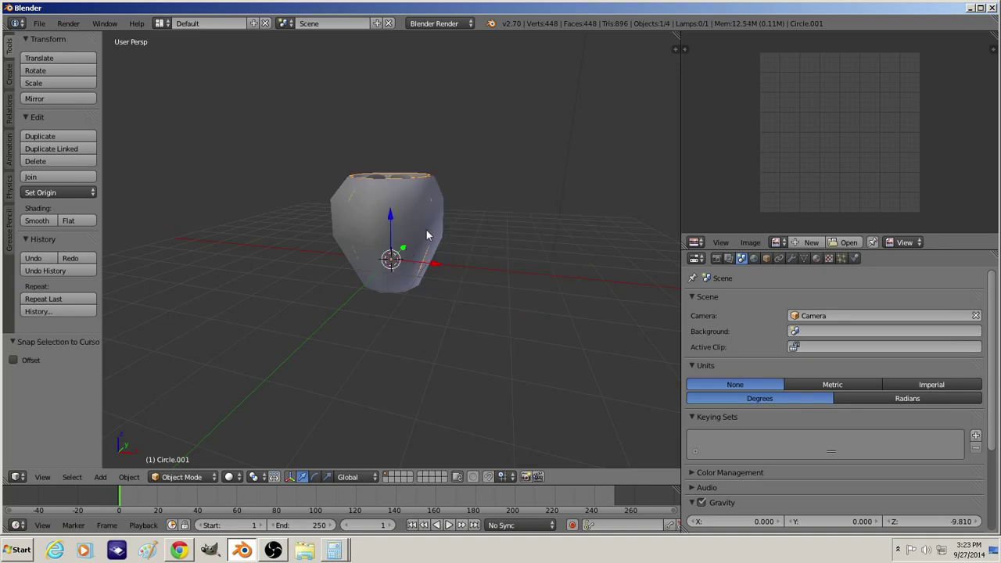
Make the original pot active in Edit Mode and create a blank 1024 × 1024 px image named Untitled for its UVs
{"action": "right_click", "coordinate": [426, 230]}
{"action": "key", "text": "Tab"}
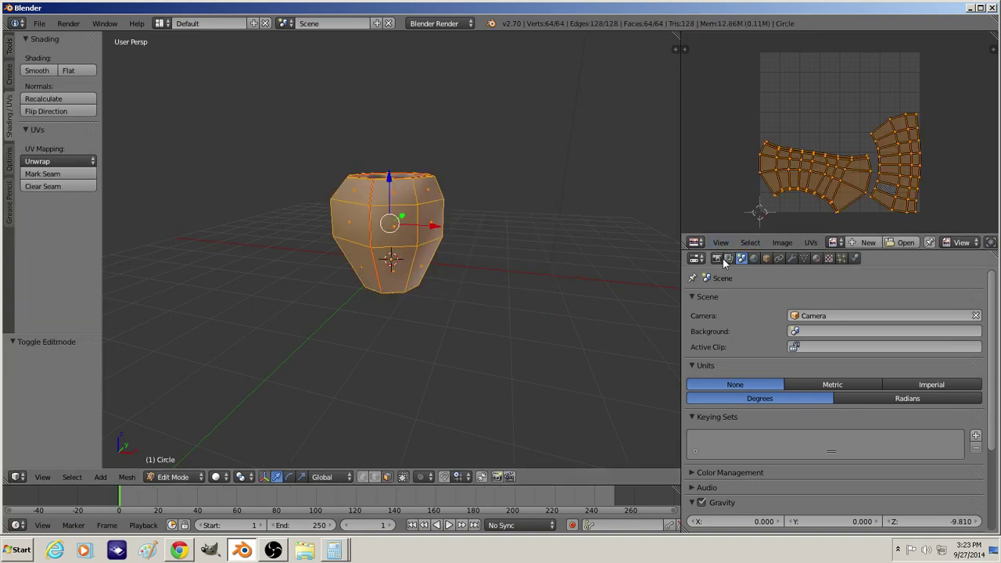
{"action": "left_click", "coordinate": [867, 242]}
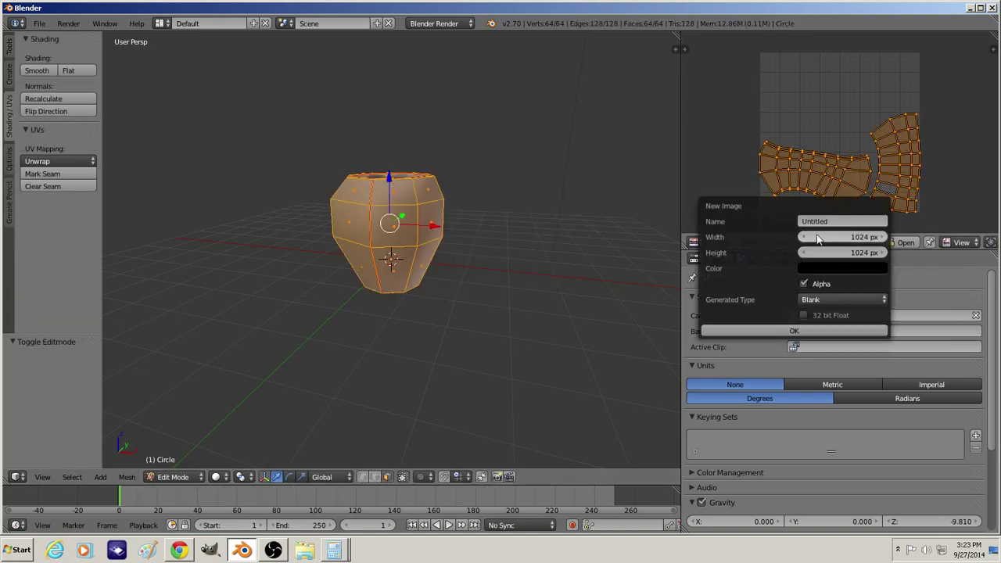
{"action": "left_click", "coordinate": [788, 331]}
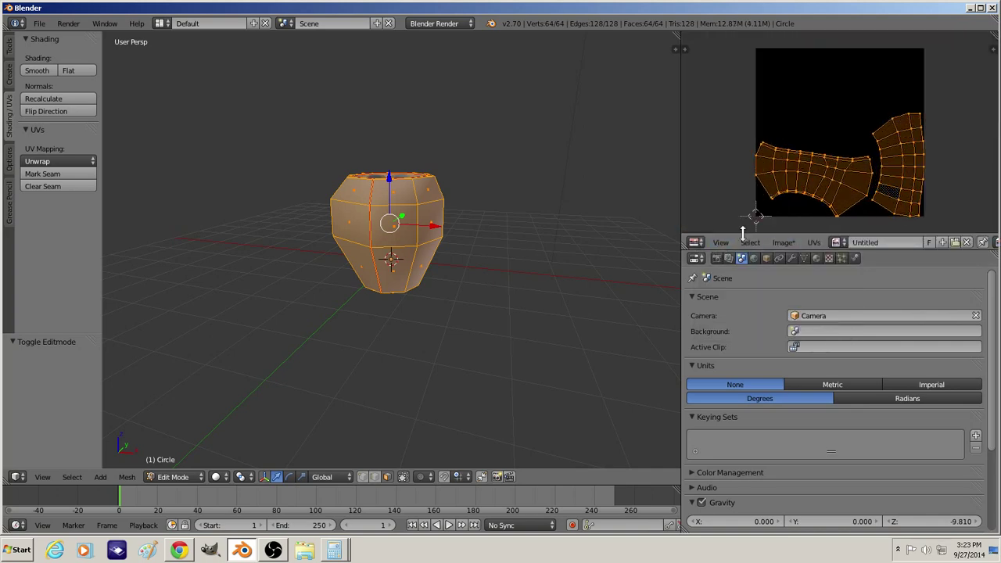
In the render bake settings, set the bake mode to Normals, enable Selected to Active, and bake the normal map
{"action": "left_click", "coordinate": [716, 259]}
{"action": "scroll", "coordinate": [770, 406], "scroll_direction": "down", "scroll_amount": 10}
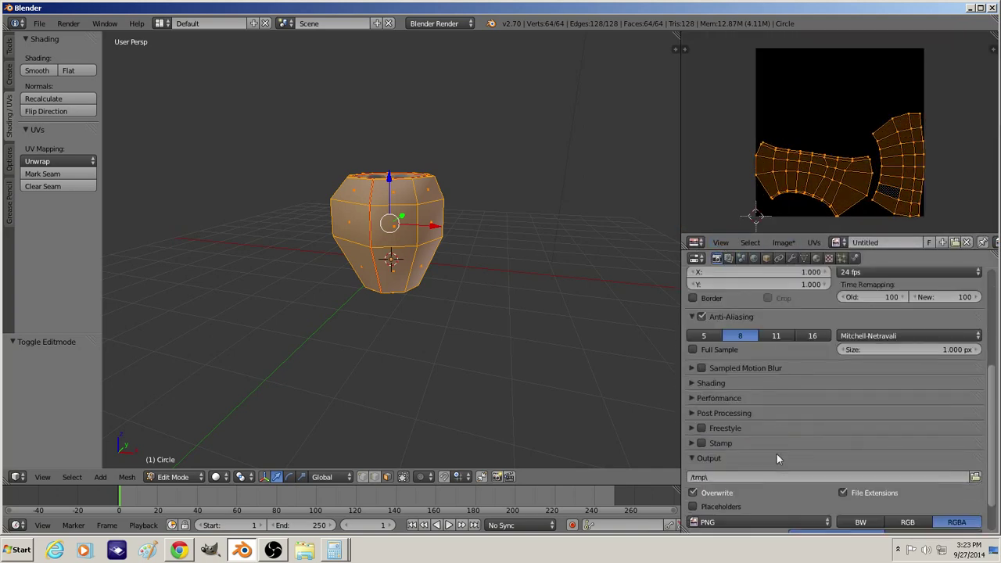
{"action": "left_click", "coordinate": [704, 525]}
{"action": "scroll", "coordinate": [704, 500], "scroll_direction": "down", "scroll_amount": 3}
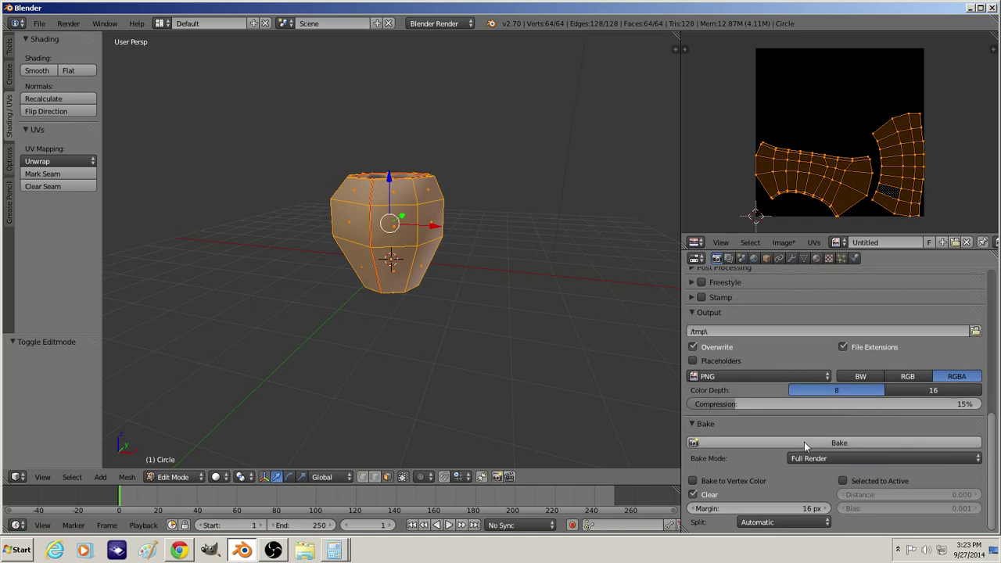
{"action": "left_click", "coordinate": [812, 458]}
{"action": "left_click", "coordinate": [813, 403]}
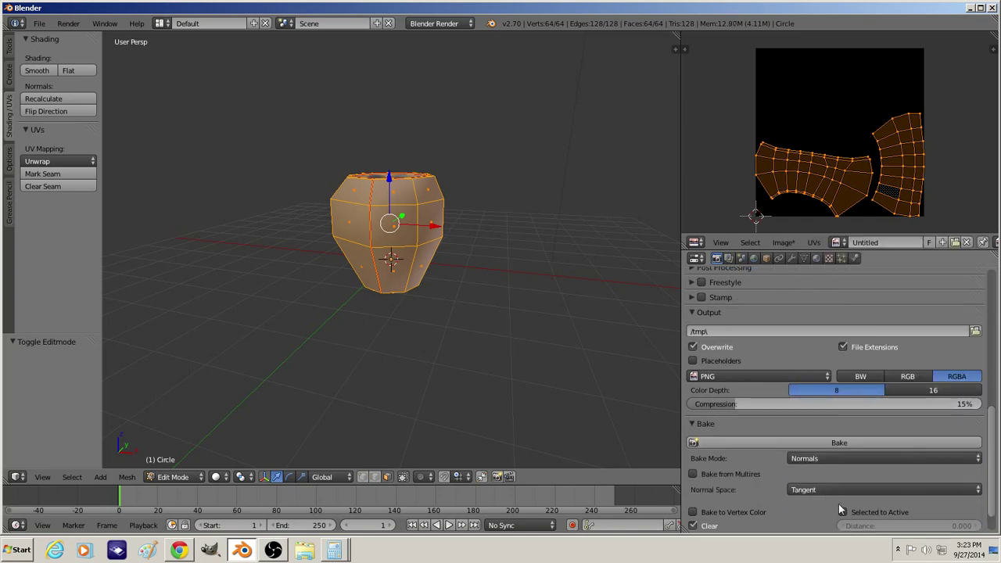
{"action": "left_click", "coordinate": [842, 512]}
{"action": "left_click", "coordinate": [807, 443]}
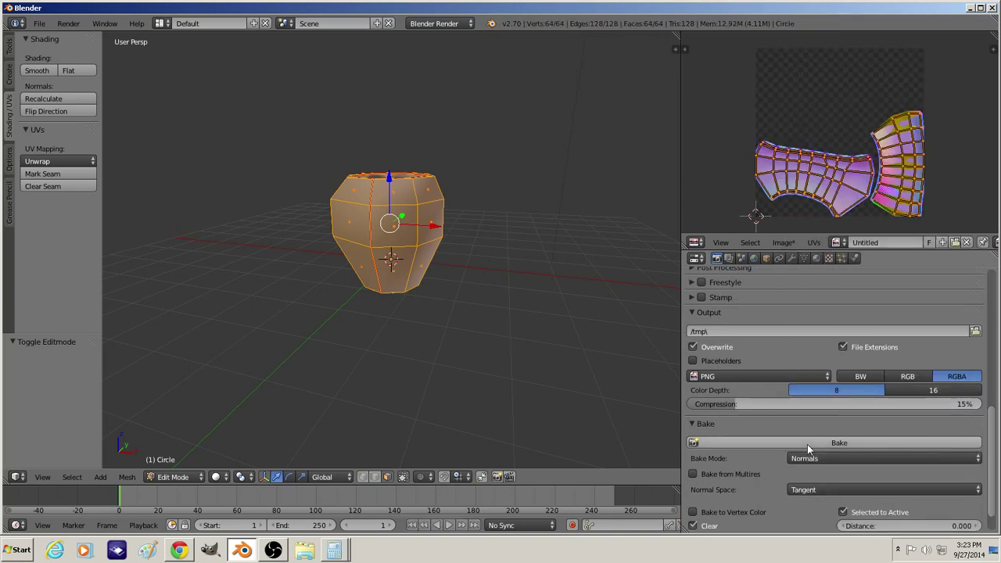
{"action": "scroll", "coordinate": [309, 218], "scroll_direction": "up", "scroll_amount": 2}
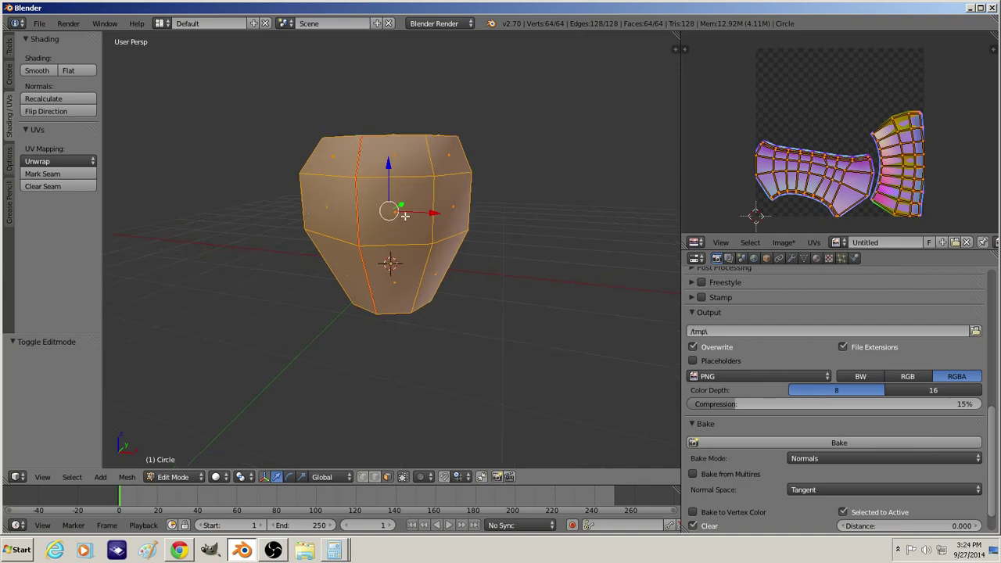
Return to Object Mode, move the detailed copy to the second layer, and select the original pot
{"action": "key", "text": "Tab"}
{"action": "right_click", "coordinate": [403, 253]}
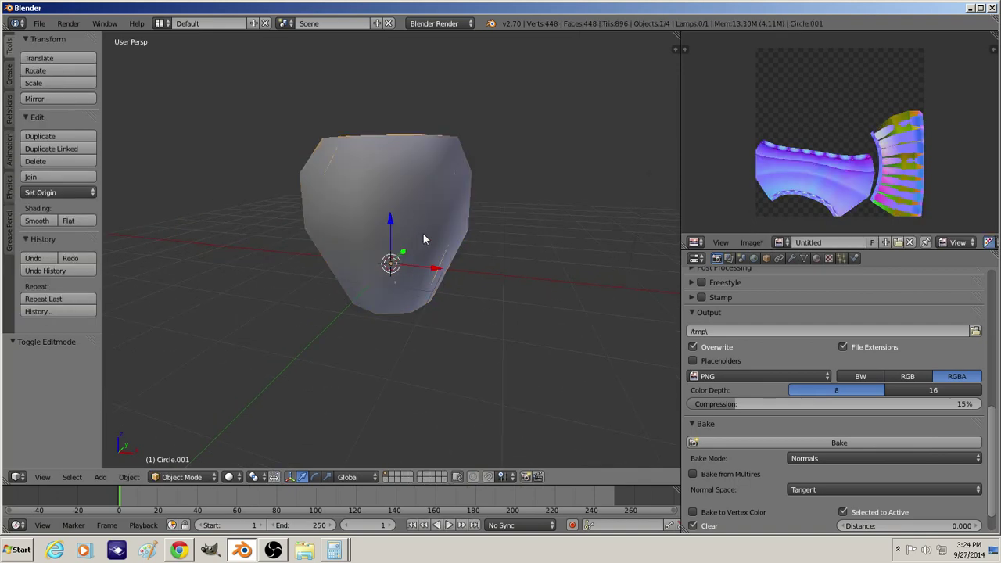
{"action": "key", "text": "m"}
{"action": "left_click", "coordinate": [532, 258]}
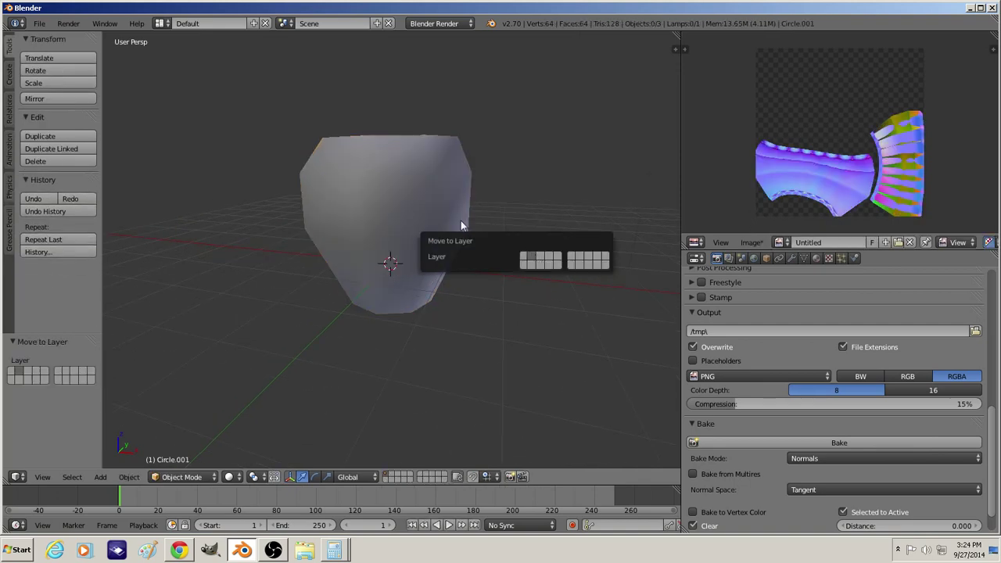
{"action": "key", "text": "a"}
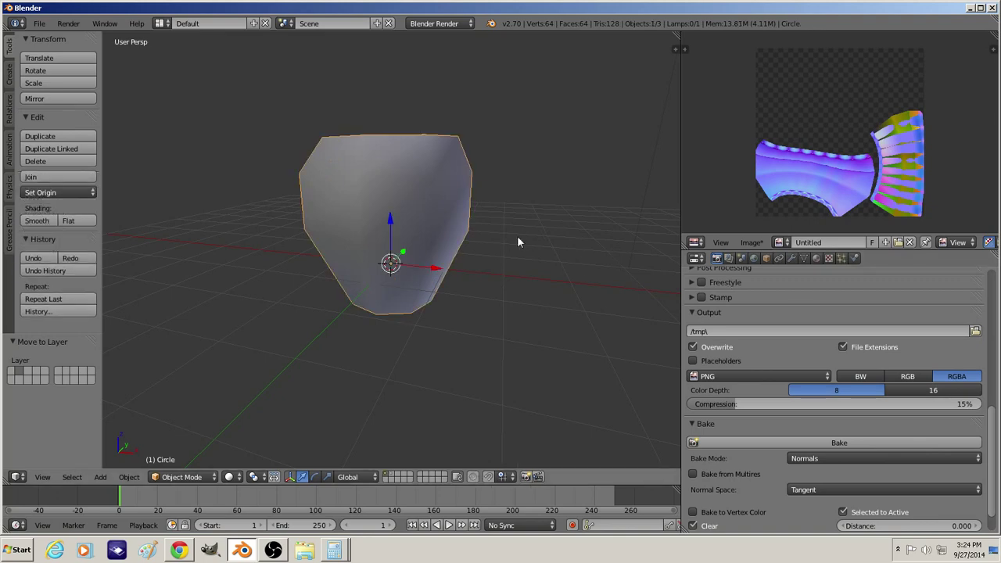
Add a new material to the original pot and go to the material's empty texture slots
{"action": "scroll", "coordinate": [792, 259], "scroll_direction": "down", "scroll_amount": 2}
{"action": "left_click", "coordinate": [804, 258]}
{"action": "left_click", "coordinate": [816, 258]}
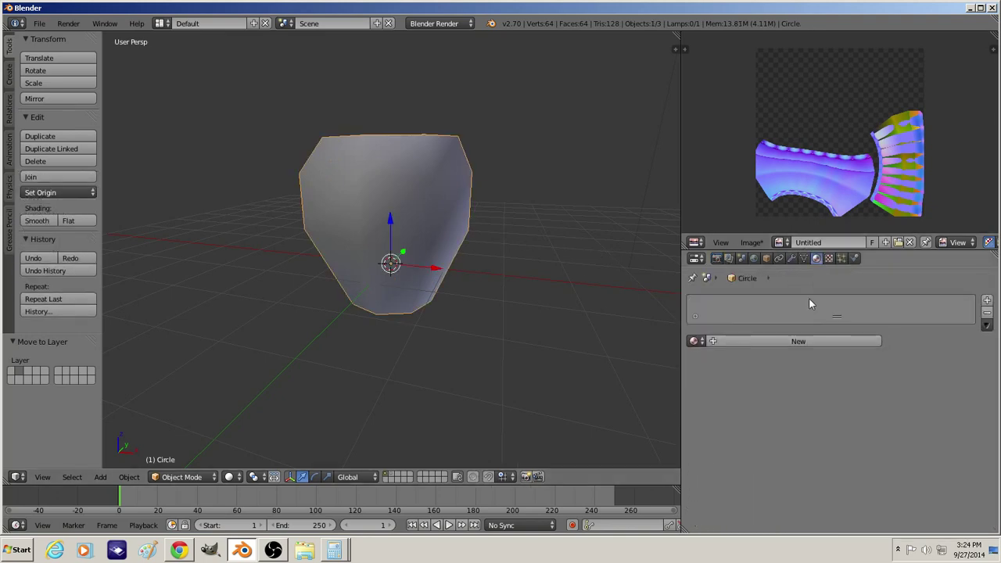
{"action": "left_click", "coordinate": [780, 342]}
{"action": "left_click", "coordinate": [829, 258]}
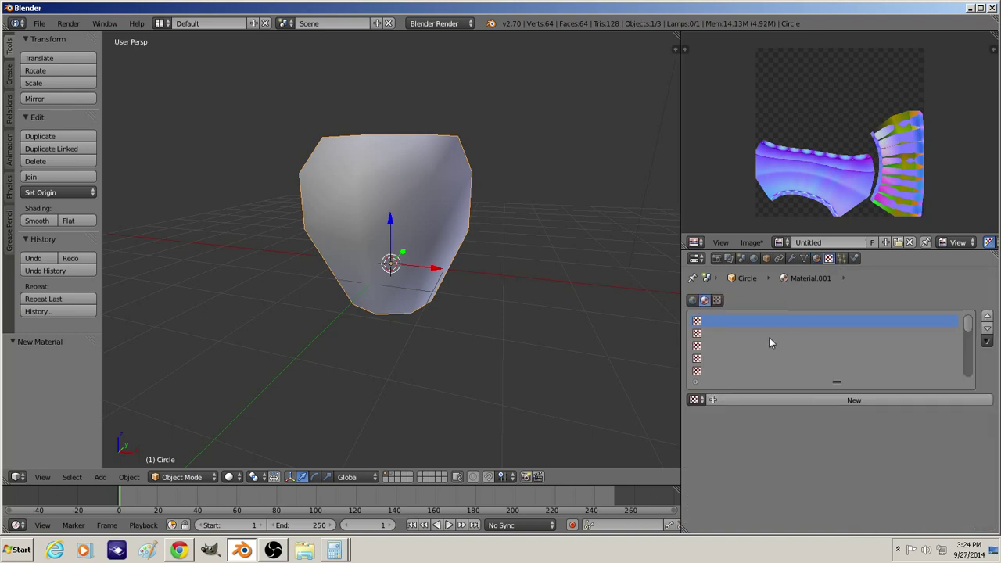
{"action": "left_click", "coordinate": [698, 402]}
Save the baked normal map image as imaged.png in the Documents folder
{"action": "left_click", "coordinate": [751, 243]}
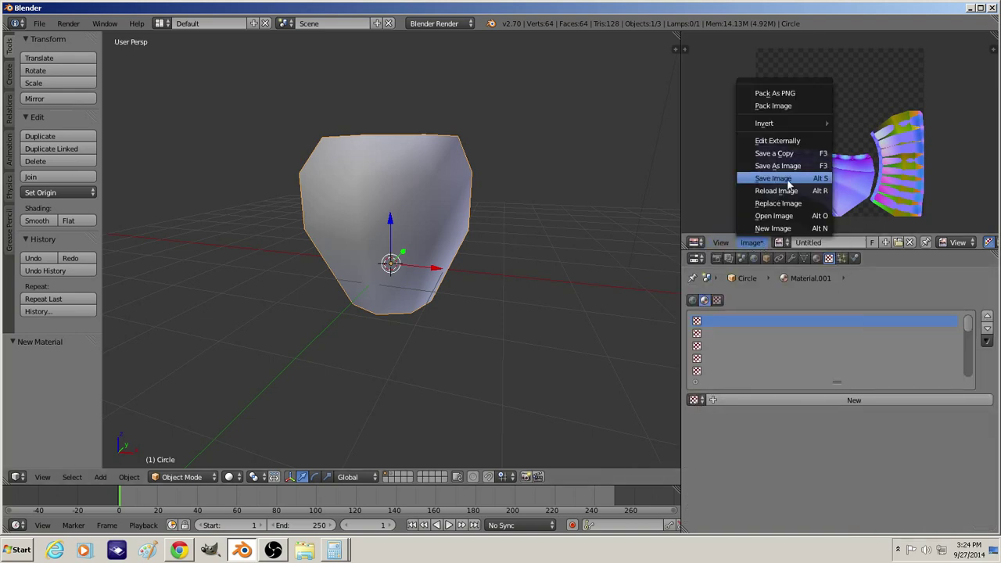
{"action": "left_click", "coordinate": [778, 181]}
{"action": "left_click", "coordinate": [751, 242]}
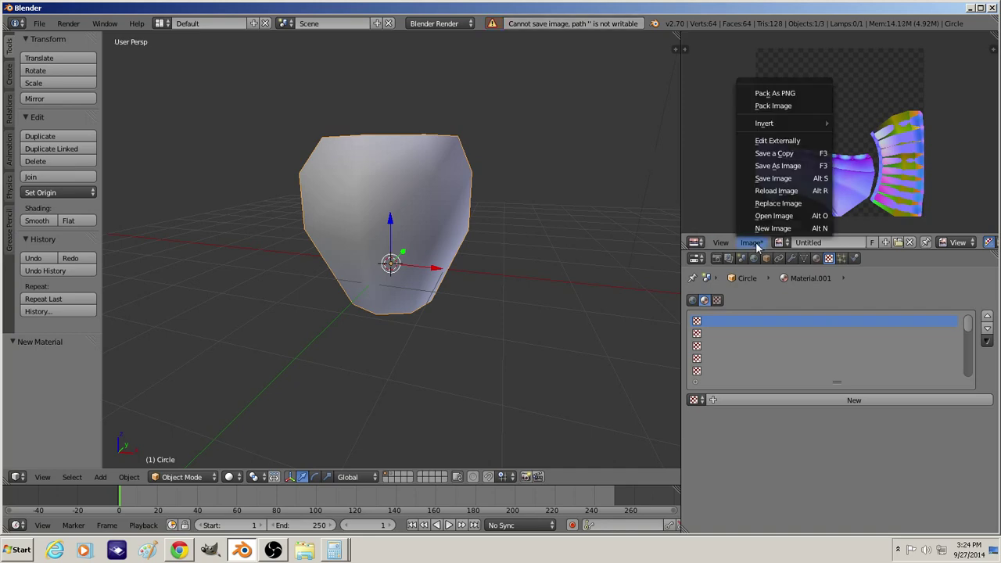
{"action": "left_click", "coordinate": [777, 165]}
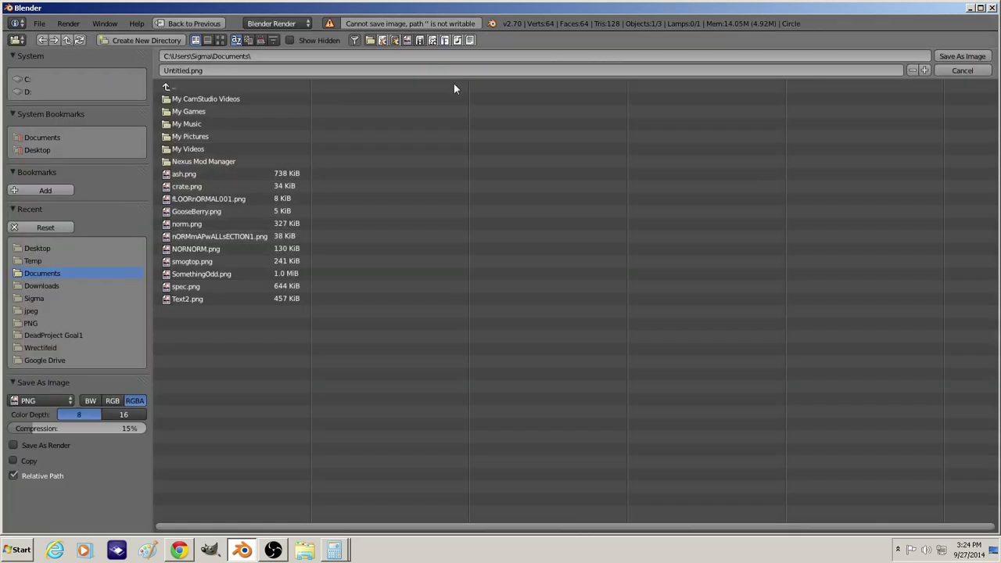
{"action": "left_click", "coordinate": [398, 72]}
{"action": "type", "text": "imaged.png"}
{"action": "key", "text": "Return"}
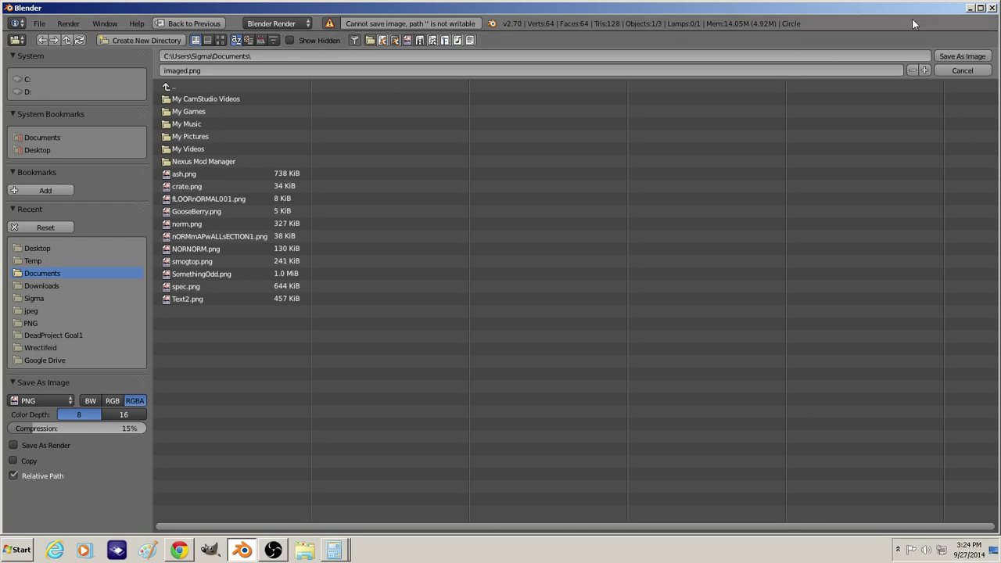
{"action": "left_click", "coordinate": [963, 56]}
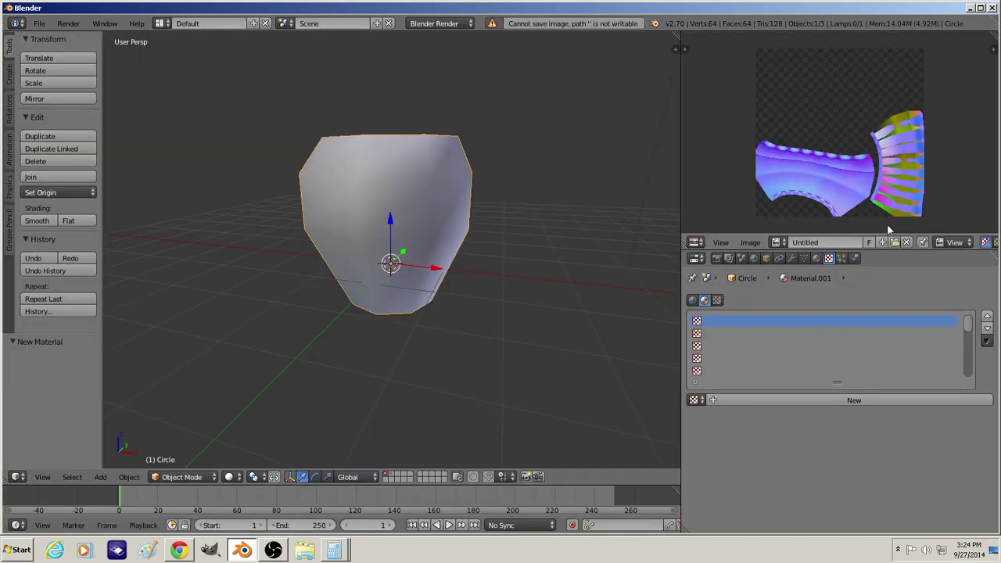
Create an Image or Movie texture in the pot material's first slot and load imaged.png from Documents into it
{"action": "left_click", "coordinate": [723, 399]}
{"action": "left_click", "coordinate": [811, 412]}
{"action": "left_click", "coordinate": [811, 333]}
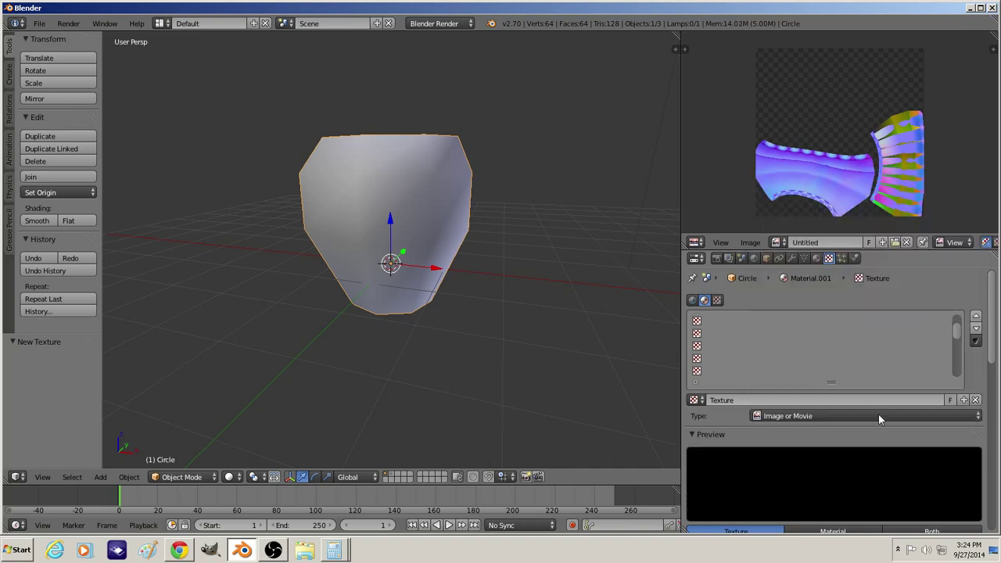
{"action": "scroll", "coordinate": [919, 469], "scroll_direction": "down", "scroll_amount": 3}
{"action": "left_click", "coordinate": [958, 474]}
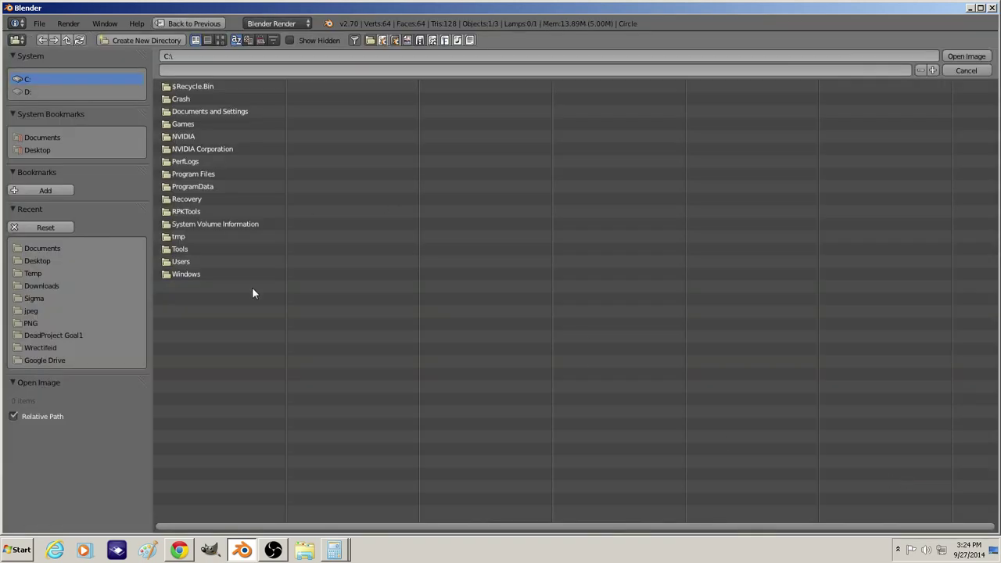
{"action": "left_click", "coordinate": [32, 251]}
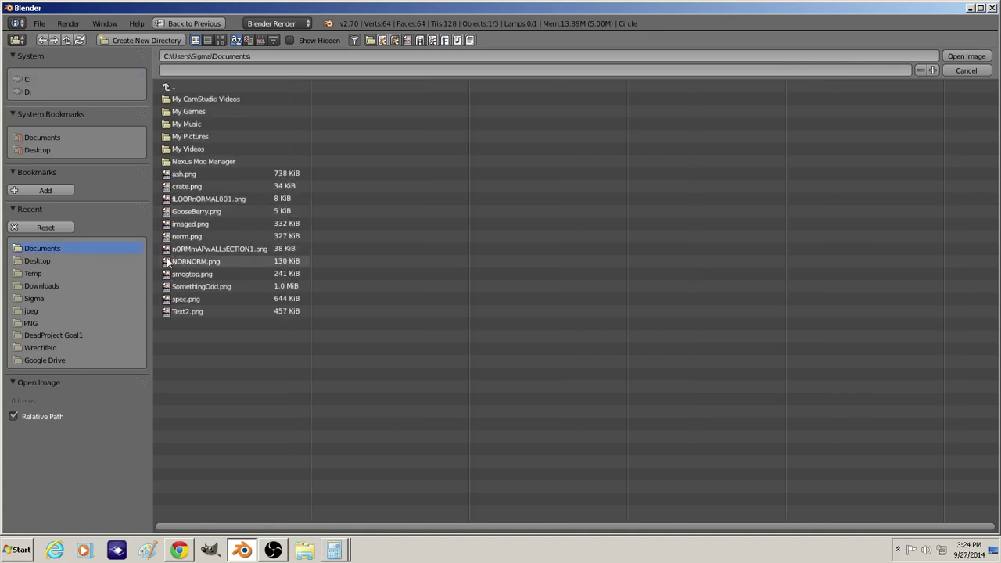
{"action": "left_click", "coordinate": [190, 224]}
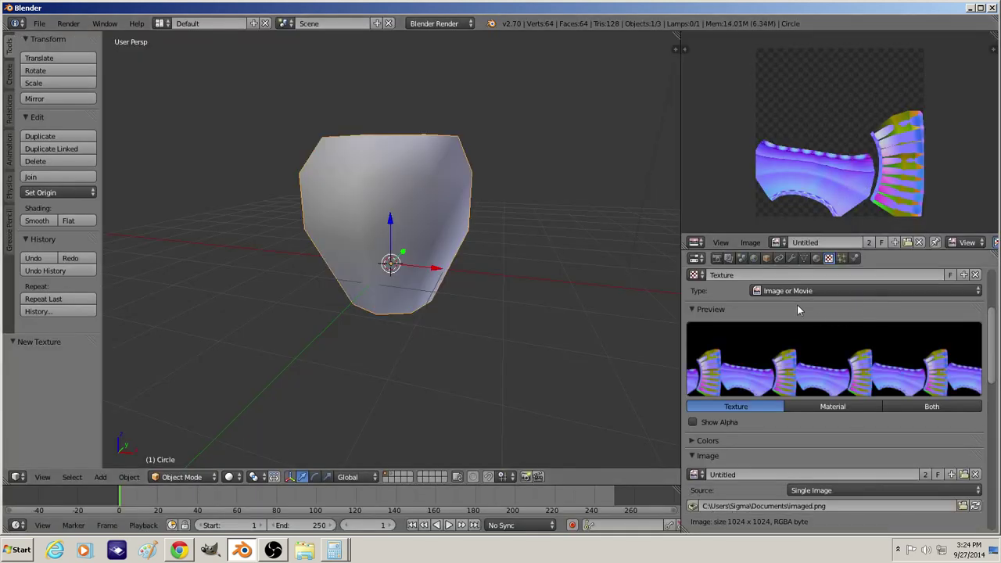
Set the texture's mapping coordinates to UV and assign the UVMap layer
{"action": "scroll", "coordinate": [837, 428], "scroll_direction": "down", "scroll_amount": 6}
{"action": "scroll", "coordinate": [802, 460], "scroll_direction": "down", "scroll_amount": 2}
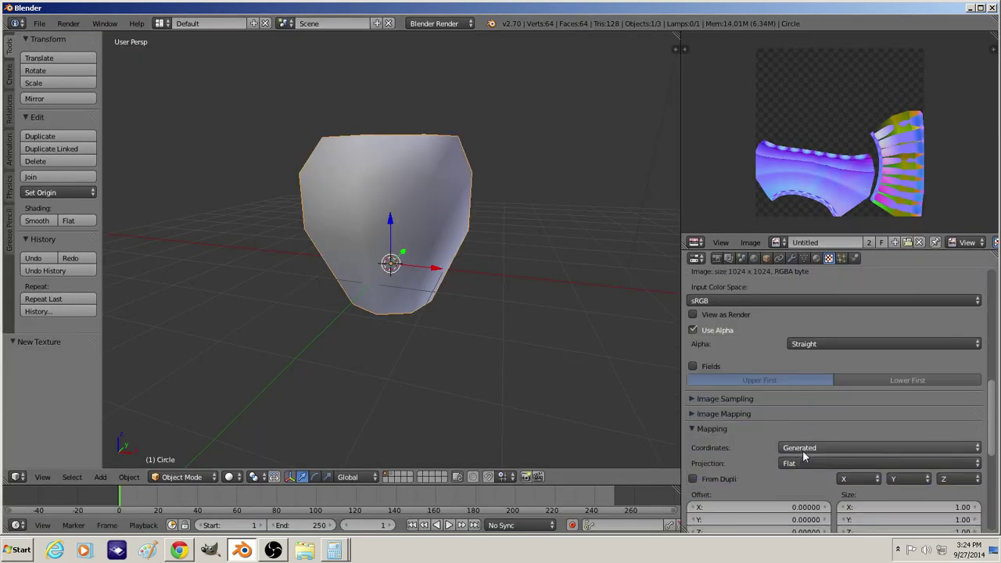
{"action": "left_click", "coordinate": [802, 448]}
{"action": "left_click", "coordinate": [813, 392]}
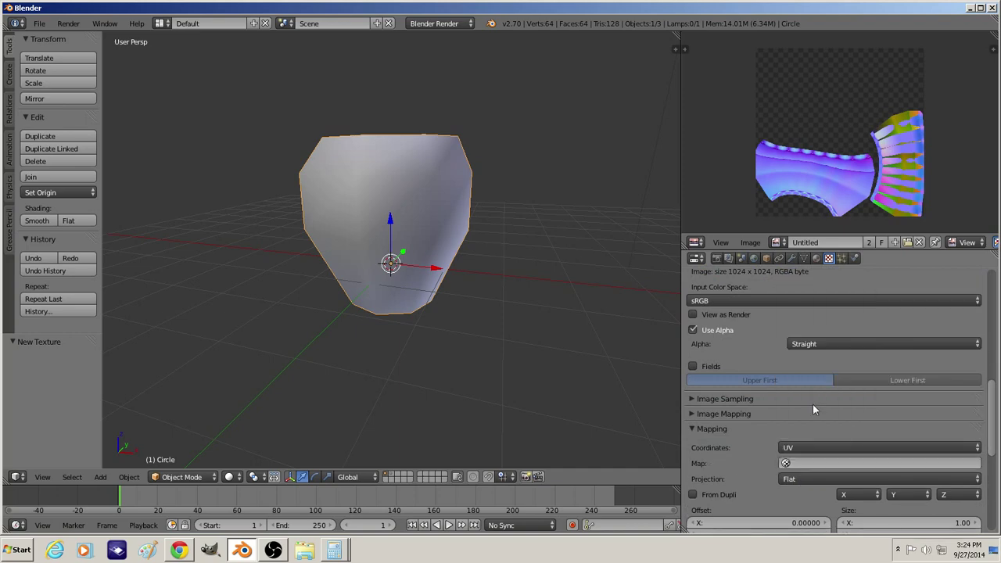
{"action": "left_click", "coordinate": [810, 464]}
{"action": "key", "text": "Return"}
Turn off the texture's diffuse Color influence and enable its Normal influence
{"action": "scroll", "coordinate": [702, 466], "scroll_direction": "down", "scroll_amount": 4}
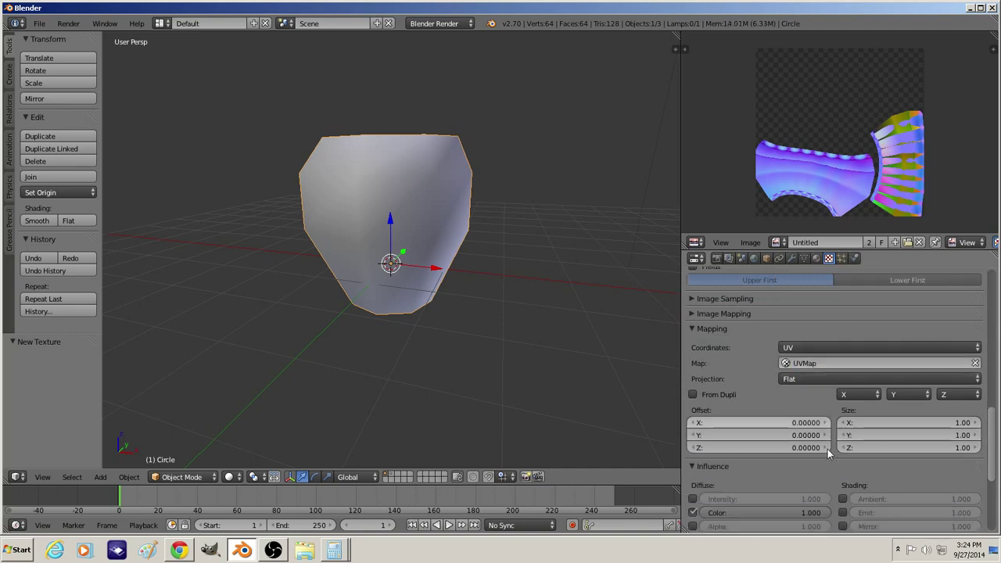
{"action": "left_click", "coordinate": [692, 487]}
{"action": "scroll", "coordinate": [703, 469], "scroll_direction": "down", "scroll_amount": 3}
{"action": "left_click", "coordinate": [842, 442]}
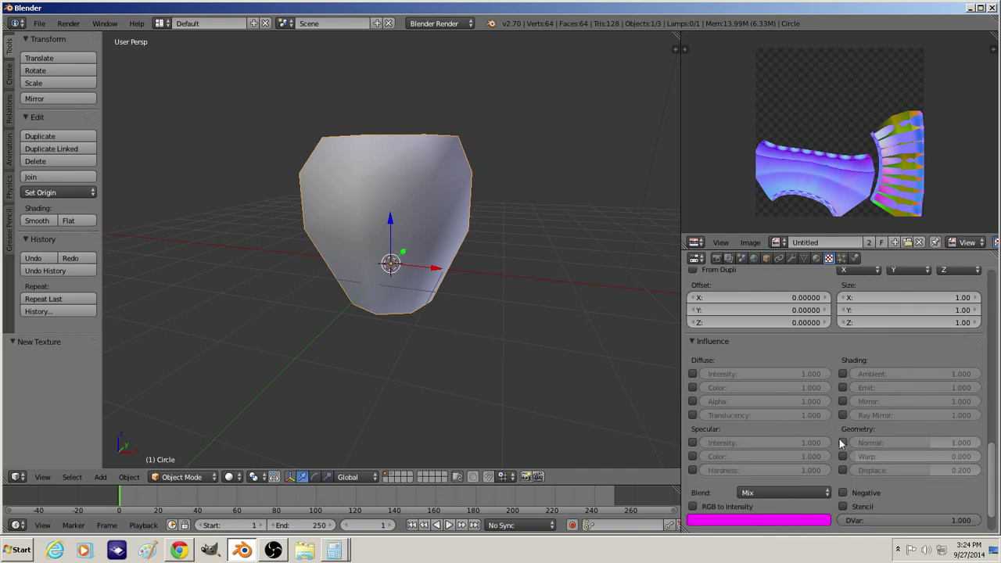
Set the viewport shading to Texture and switch the render engine to Blender Game
{"action": "left_click", "coordinate": [228, 477]}
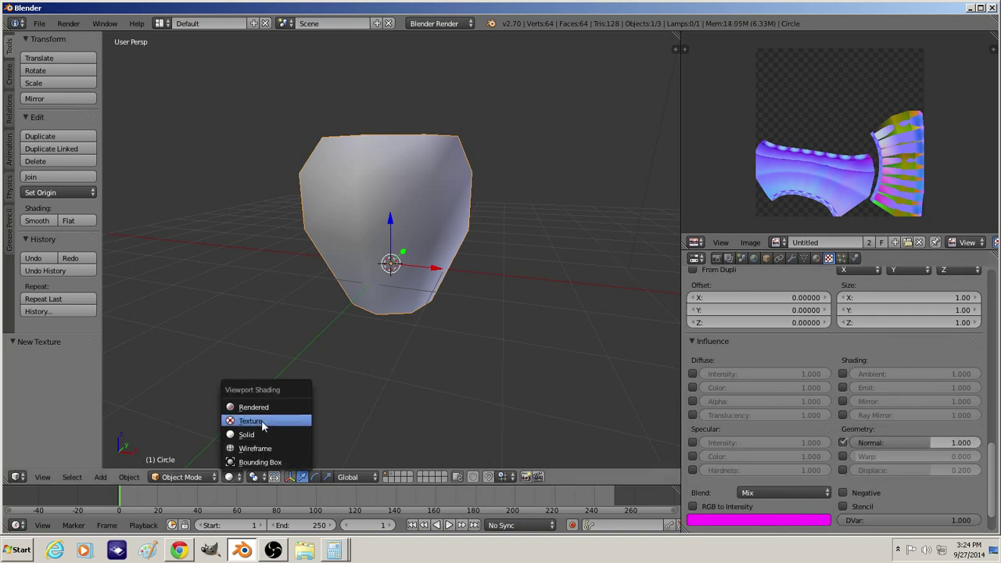
{"action": "left_click", "coordinate": [239, 416]}
{"action": "left_click", "coordinate": [716, 259]}
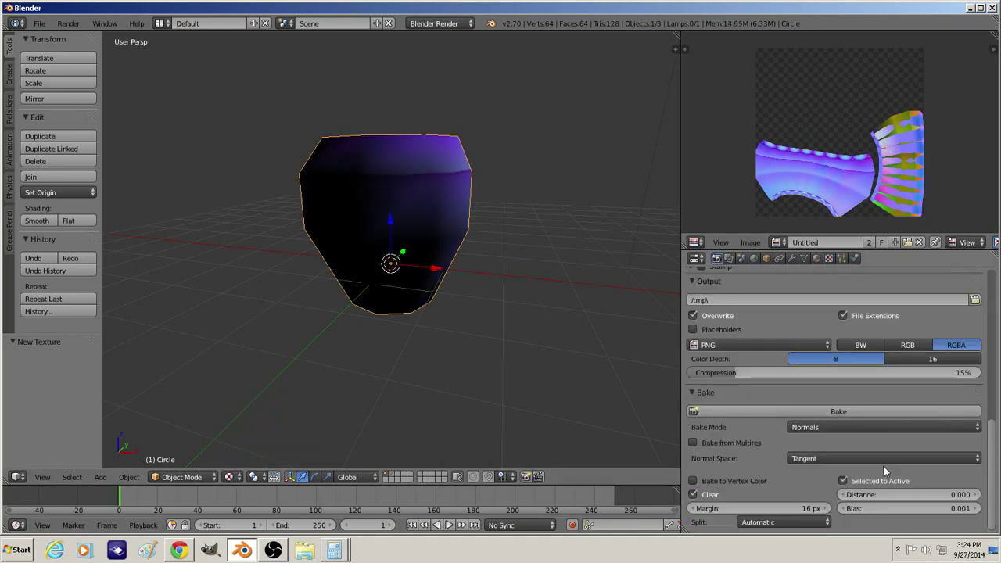
{"action": "left_click", "coordinate": [438, 23]}
{"action": "left_click", "coordinate": [447, 49]}
Set the game engine's shading mode to GLSL and deselect the pot
{"action": "scroll", "coordinate": [855, 342], "scroll_direction": "down", "scroll_amount": 4}
{"action": "scroll", "coordinate": [846, 420], "scroll_direction": "up", "scroll_amount": 12}
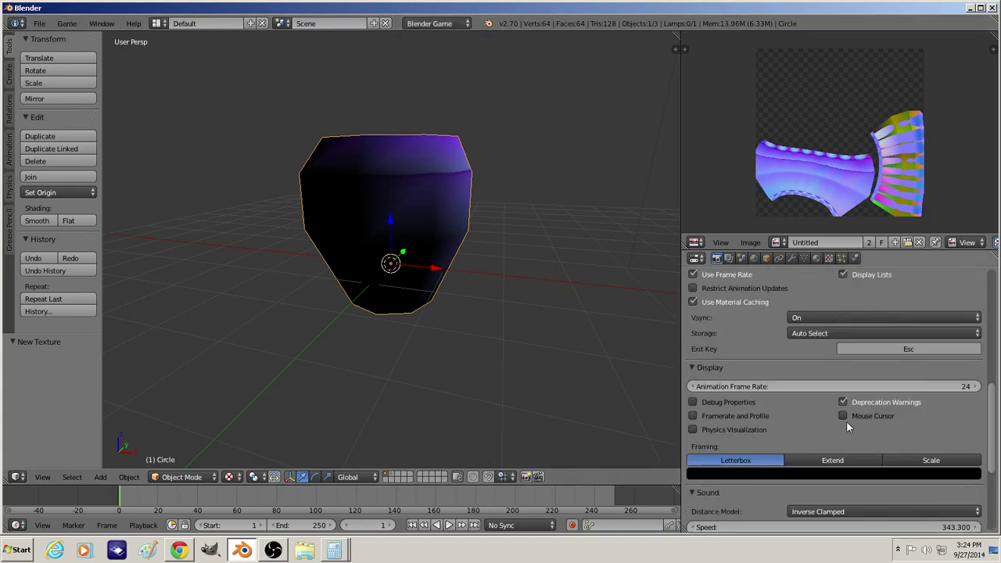
{"action": "scroll", "coordinate": [813, 407], "scroll_direction": "down", "scroll_amount": 10}
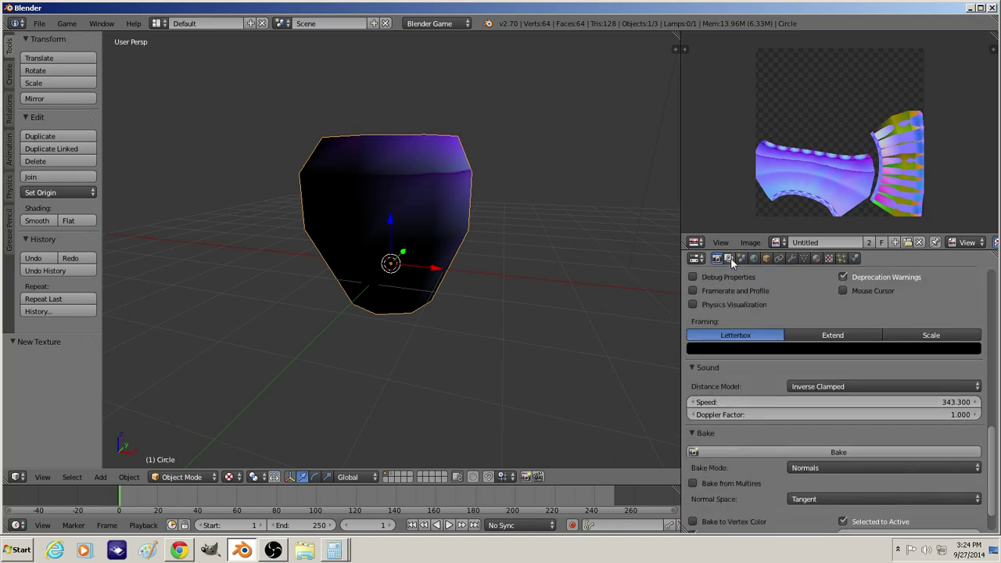
{"action": "scroll", "coordinate": [789, 435], "scroll_direction": "up", "scroll_amount": 8}
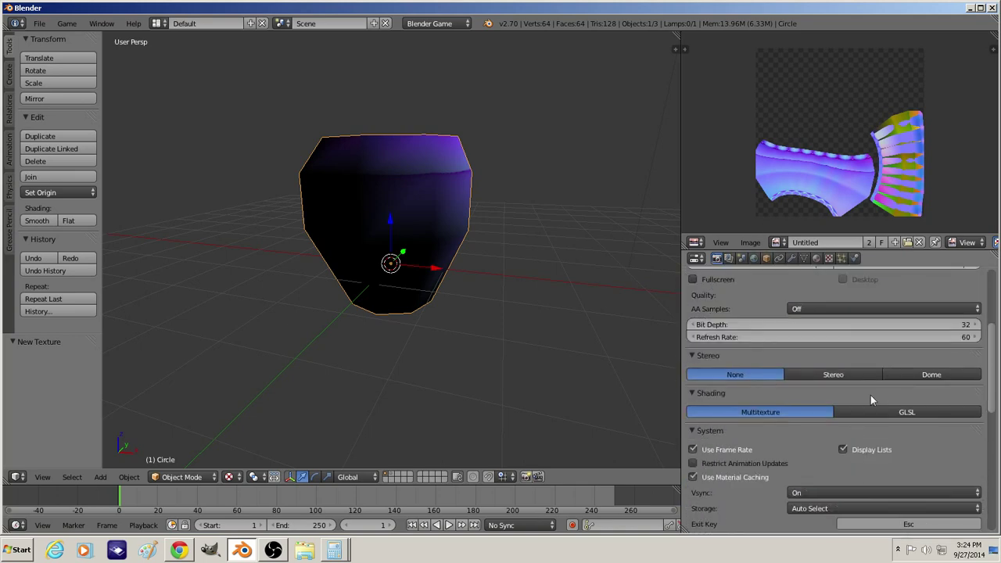
{"action": "left_click", "coordinate": [895, 412]}
{"action": "key", "text": "a"}
{"action": "mouse_move", "coordinate": [518, 148]}
{"action": "middle_mouse_down"}
{"action": "mouse_move", "coordinate": [316, 223]}
{"action": "mouse_move", "coordinate": [372, 164]}
{"action": "mouse_move", "coordinate": [573, 144]}
{"action": "mouse_move", "coordinate": [363, 194]}
{"action": "mouse_move", "coordinate": [469, 158]}
{"action": "mouse_move", "coordinate": [399, 175]}
{"action": "middle_mouse_up"}
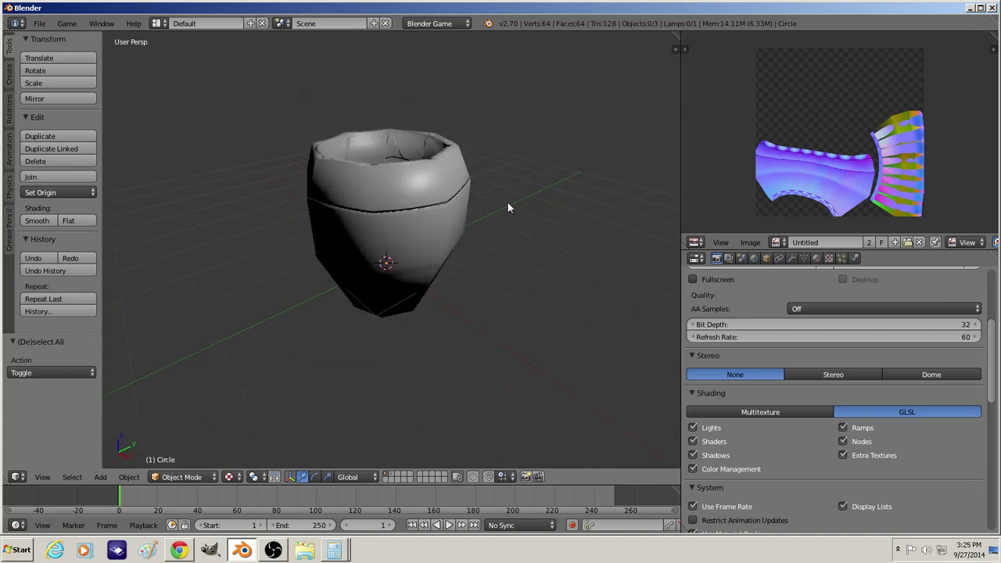
In the pot texture's image sampling settings, enable Normal Map
{"action": "scroll", "coordinate": [821, 317], "scroll_direction": "up", "scroll_amount": 3}
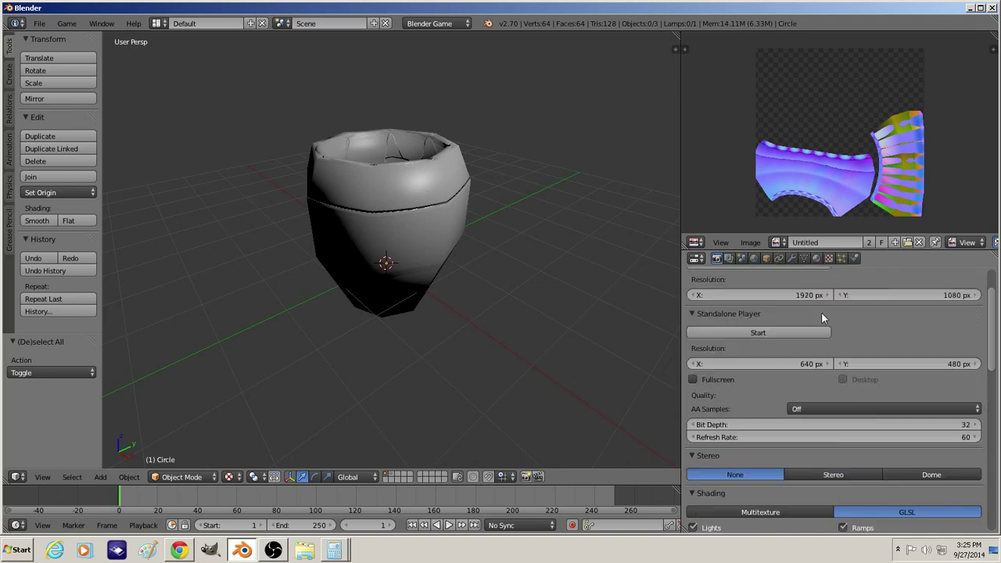
{"action": "left_click", "coordinate": [816, 259]}
{"action": "left_click", "coordinate": [829, 259]}
{"action": "scroll", "coordinate": [997, 379], "scroll_direction": "down", "scroll_amount": 5}
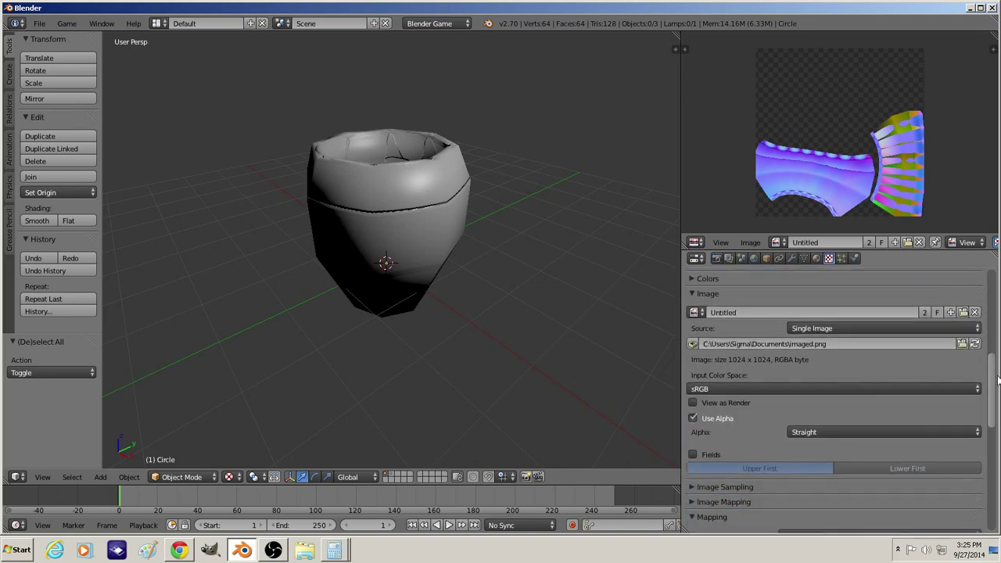
{"action": "scroll", "coordinate": [997, 379], "scroll_direction": "down", "scroll_amount": 1}
{"action": "left_click", "coordinate": [770, 473]}
{"action": "left_click", "coordinate": [843, 490]}
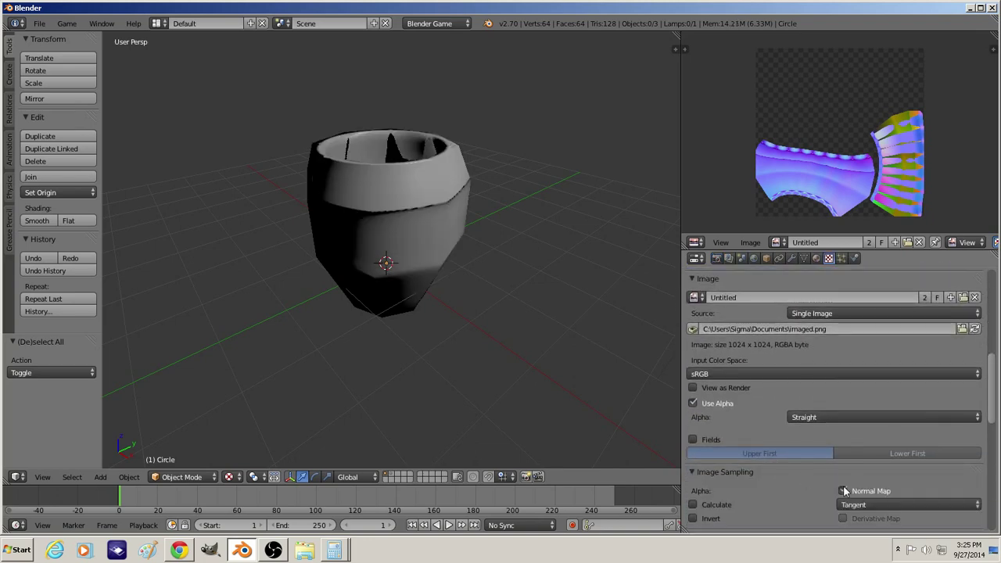
Compare the pot's shading with the texture's Normal Map option turned off, and turn the option back on
{"action": "key", "text": "a"}
{"action": "key", "text": "a"}
{"action": "middle_click_drag", "start_coordinate": [425, 210], "coordinate": [594, 297]}
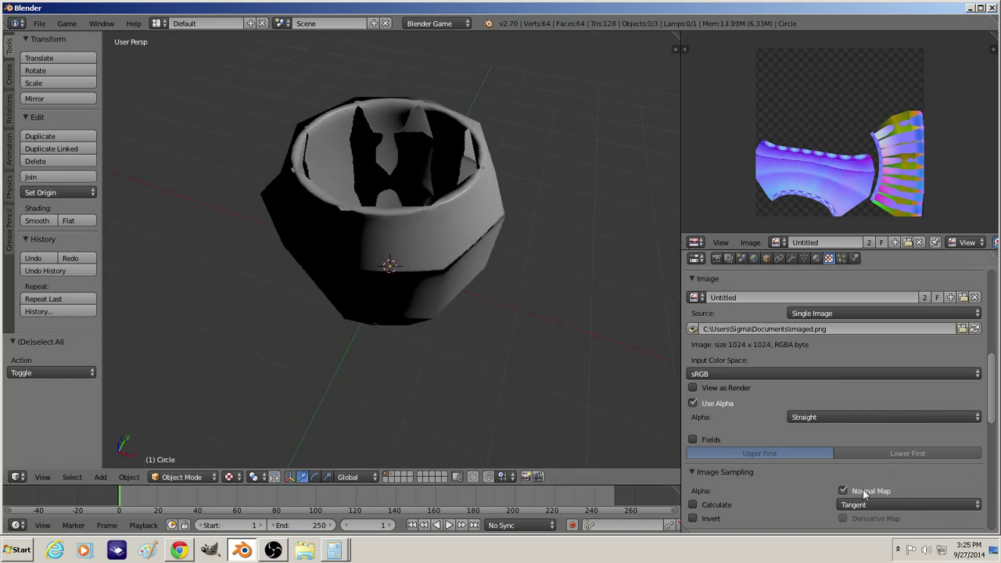
{"action": "left_click", "coordinate": [843, 491]}
{"action": "middle_click_drag", "start_coordinate": [449, 251], "coordinate": [422, 238]}
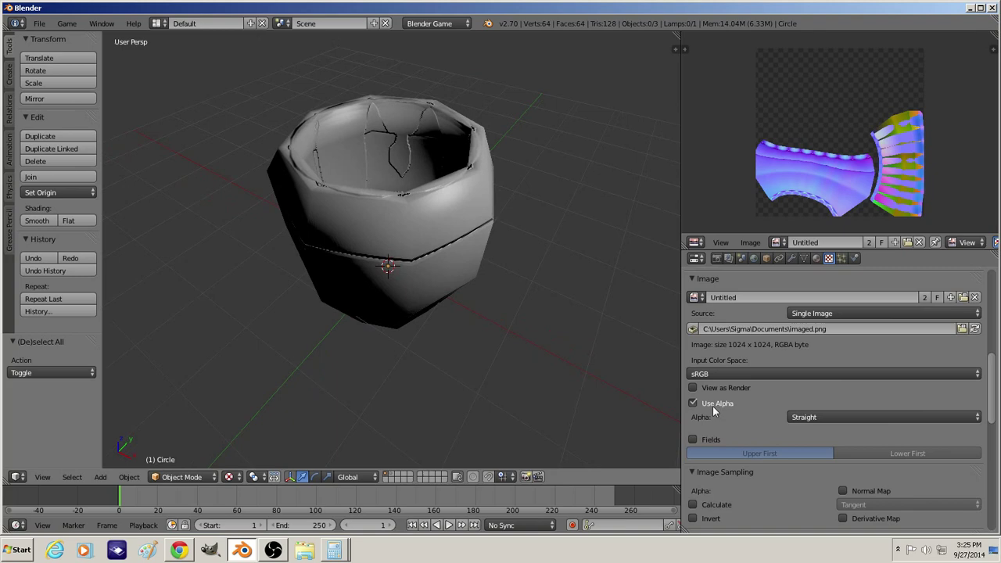
{"action": "left_click", "coordinate": [844, 492]}
Set the texture's Normal influence to 0.25
{"action": "scroll", "coordinate": [786, 470], "scroll_direction": "down", "scroll_amount": 2}
{"action": "scroll", "coordinate": [785, 470], "scroll_direction": "down", "scroll_amount": 10}
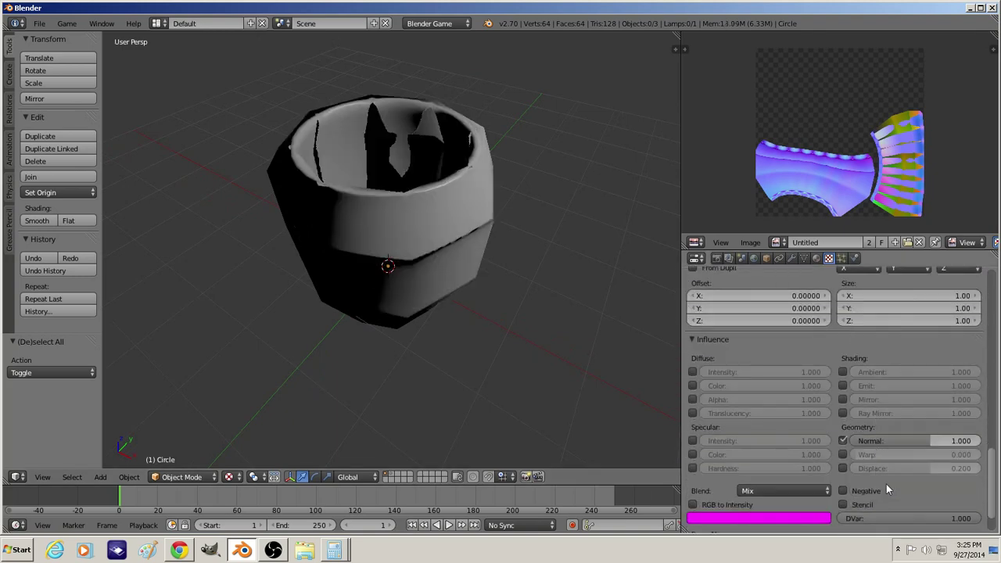
{"action": "left_click", "coordinate": [921, 440]}
{"action": "type", "text": ".25"}
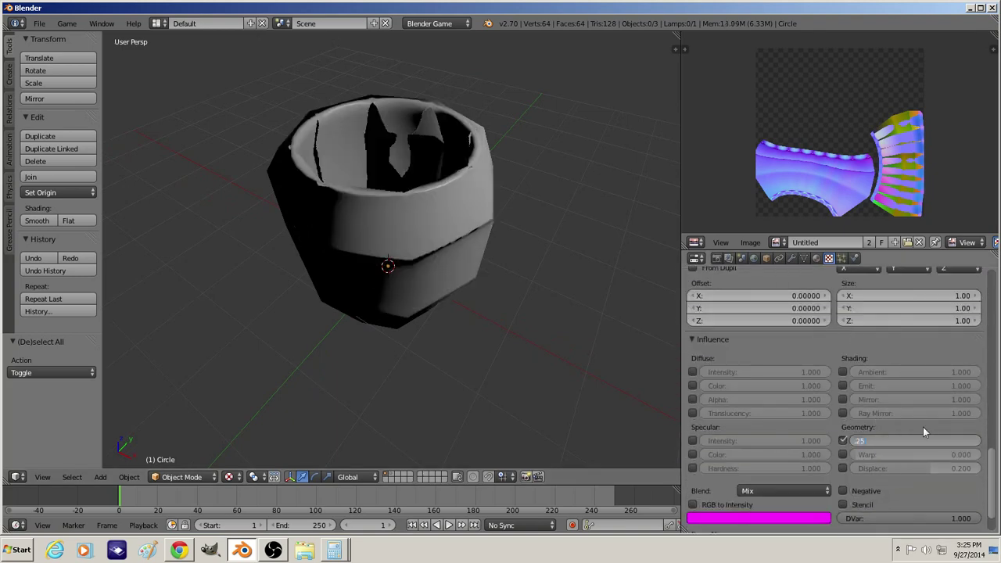
{"action": "key", "text": "Return"}
Inspect the normal-mapped pot from another angle, check its mesh in Edit Mode, and return to Object Mode
{"action": "key", "text": "a"}
{"action": "mouse_move", "coordinate": [504, 302]}
{"action": "middle_mouse_down"}
{"action": "mouse_move", "coordinate": [531, 284]}
{"action": "mouse_move", "coordinate": [349, 247]}
{"action": "mouse_move", "coordinate": [425, 254]}
{"action": "mouse_move", "coordinate": [354, 247]}
{"action": "mouse_move", "coordinate": [401, 242]}
{"action": "middle_mouse_up"}
{"action": "scroll", "coordinate": [354, 248], "scroll_direction": "down", "scroll_amount": 3}
{"action": "right_click", "coordinate": [392, 234]}
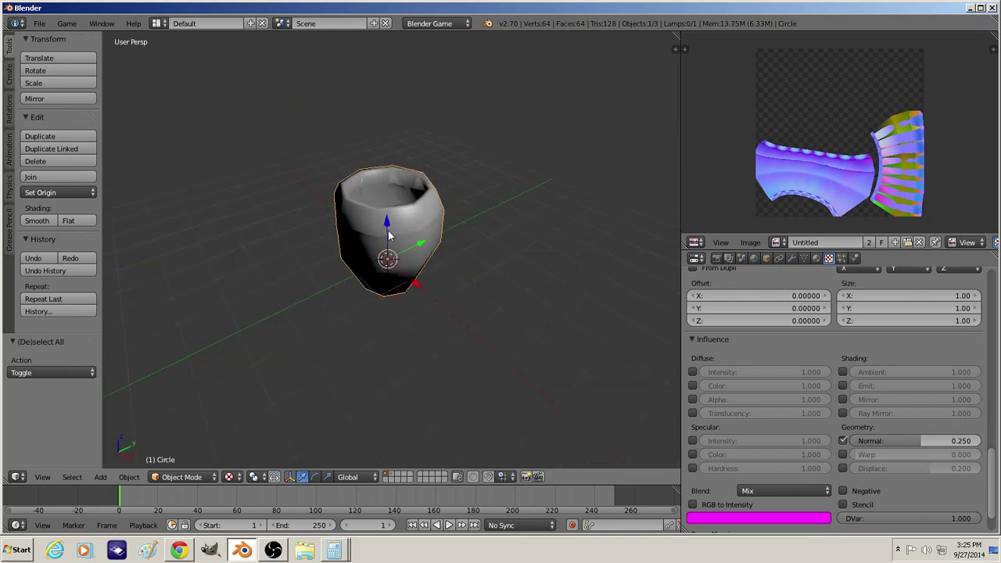
{"action": "key", "text": "Tab"}
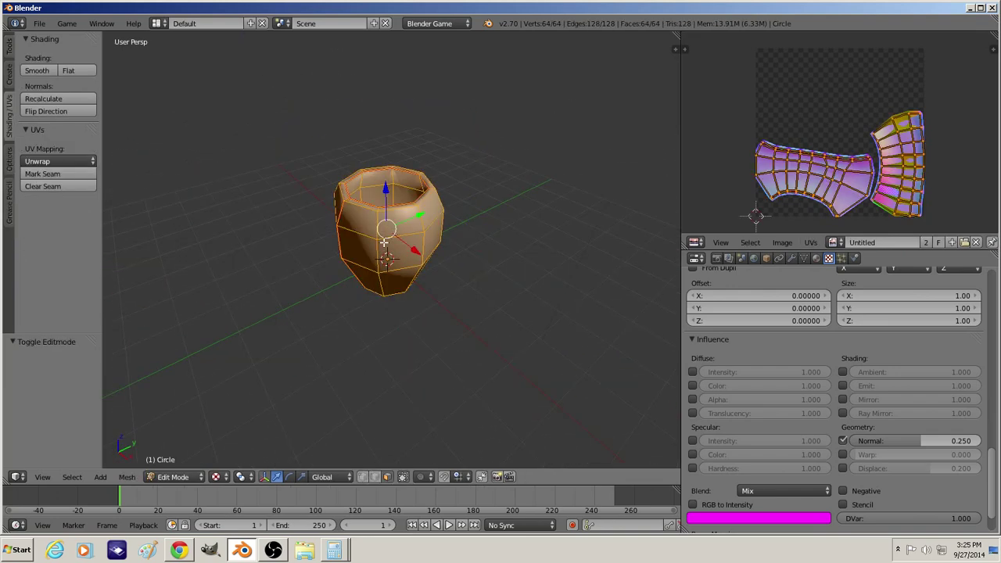
{"action": "key", "text": "Tab"}
Begin saving the scene as a new Blender file on the Desktop with the file name Thrustercowl.blend
{"action": "left_click", "coordinate": [39, 23]}
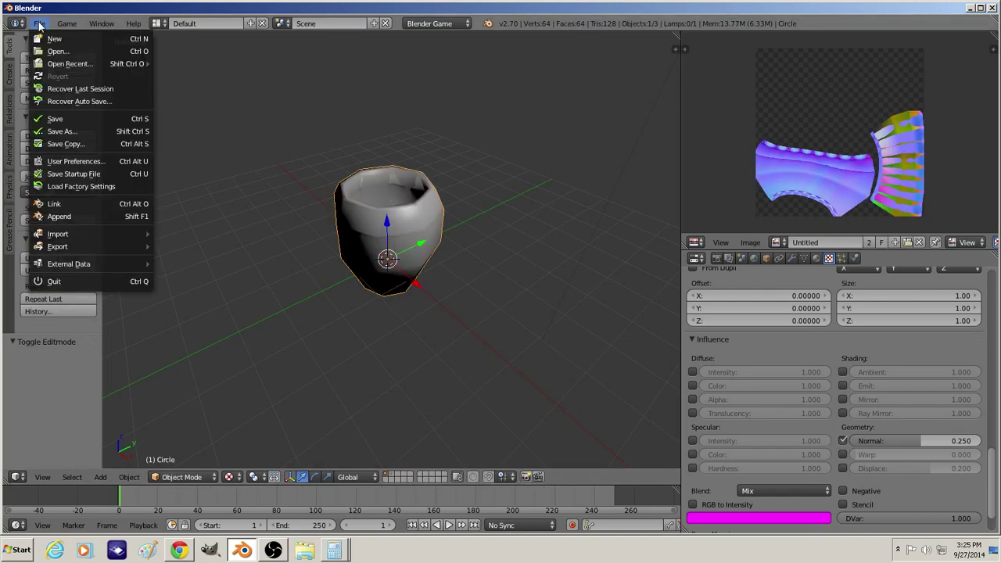
{"action": "left_click", "coordinate": [68, 131]}
{"action": "left_click", "coordinate": [303, 70]}
{"action": "type", "text": "Thrustercowl.blend"}
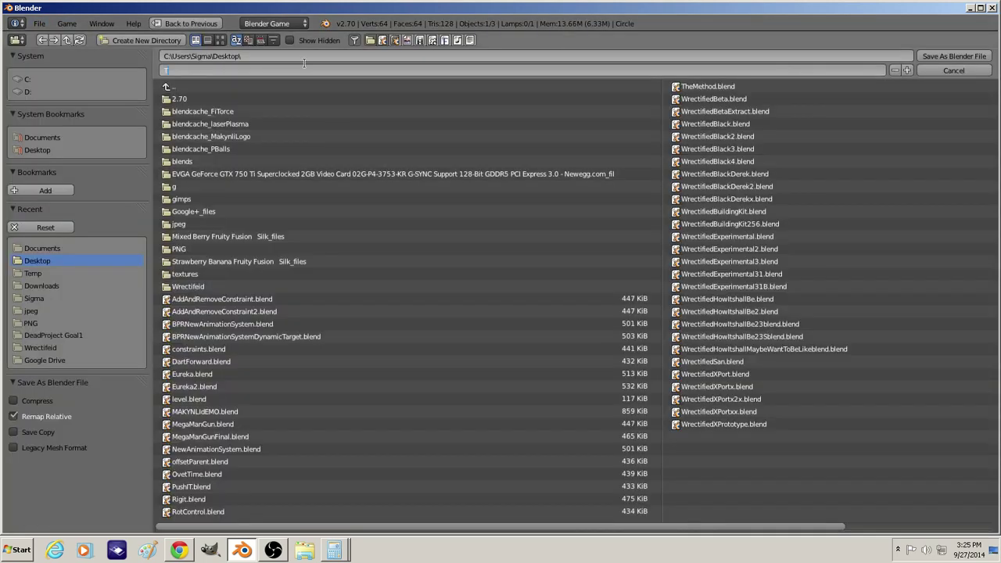